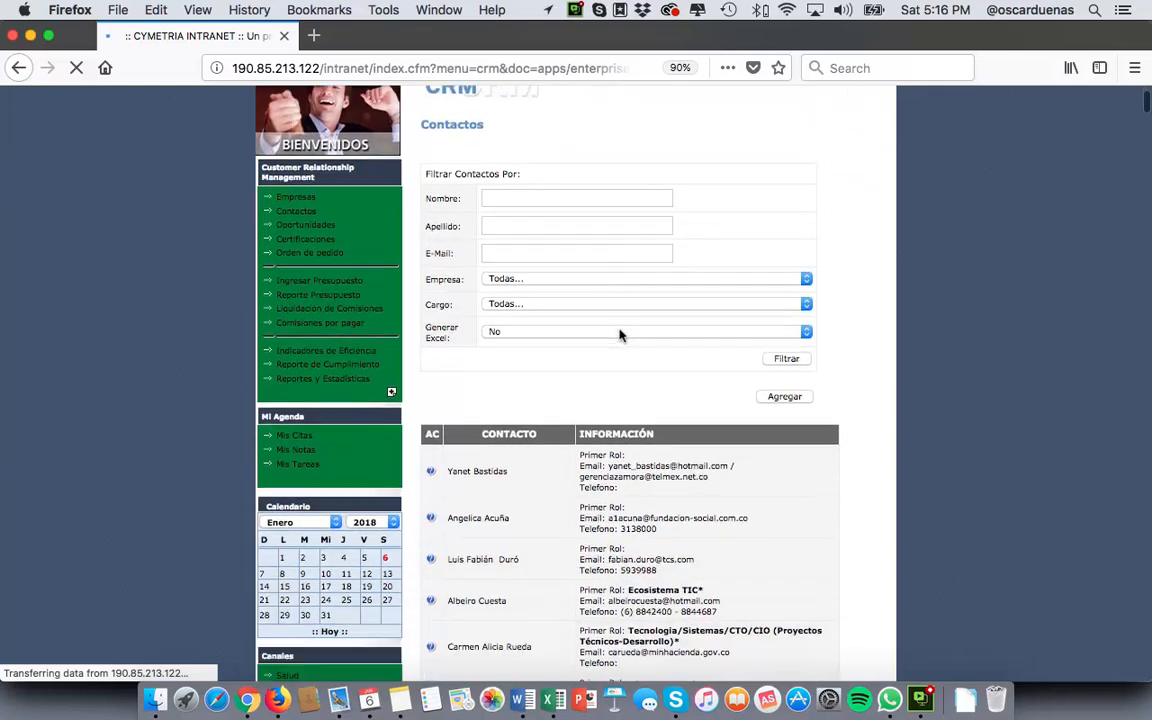
Look through the CRM contact list and its filter fields.
scroll(619, 335, down, 2)
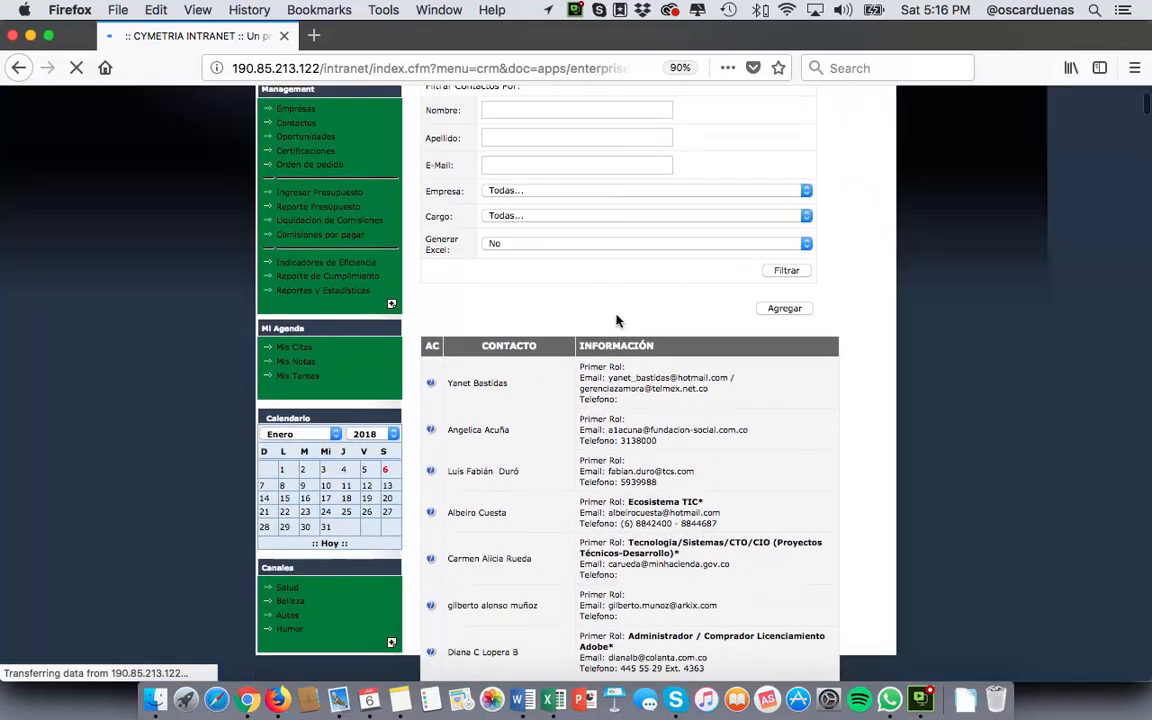
scroll(617, 316, down, 4)
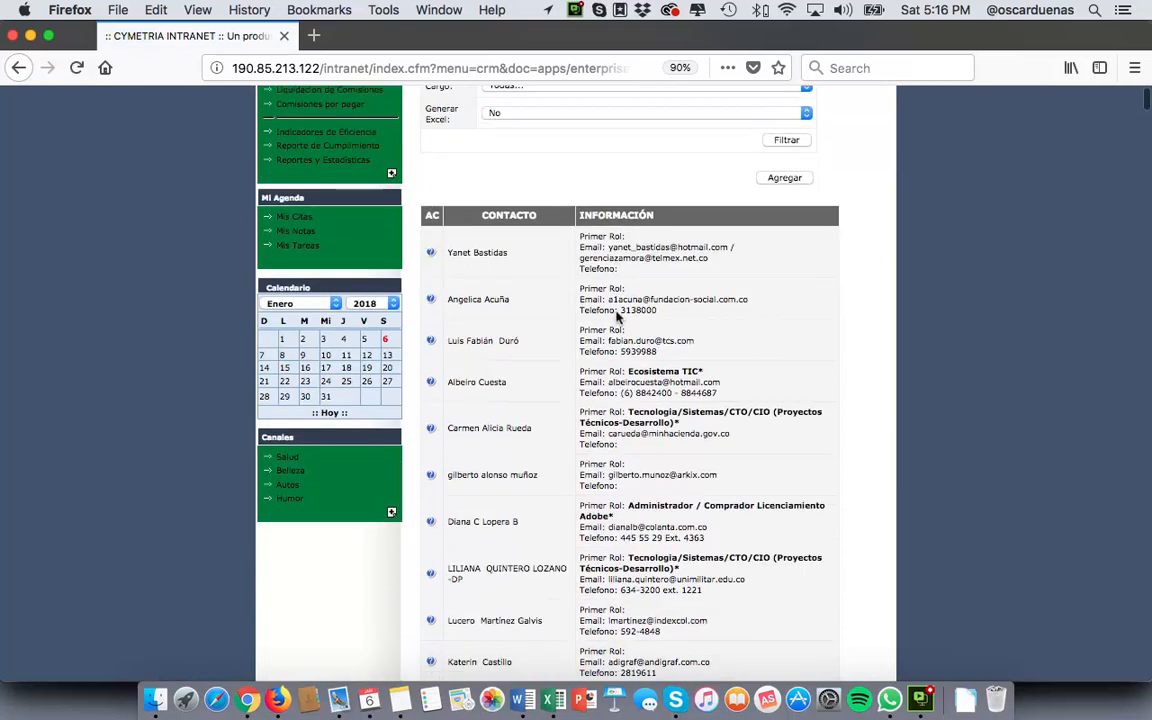
scroll(617, 316, down, 18)
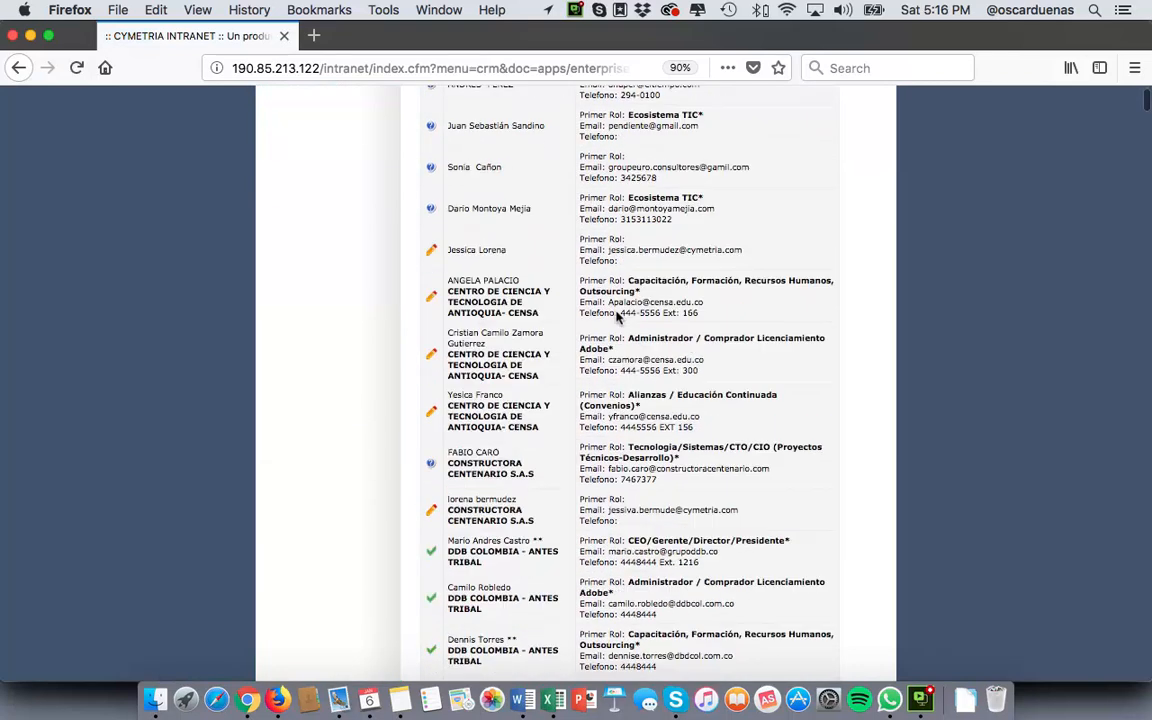
scroll(617, 311, down, 2)
scroll(617, 311, down, 2)
scroll(617, 311, up, 5)
scroll(617, 311, down, 6)
scroll(617, 311, down, 20)
scroll(617, 316, up, 20)
Filter the contacts by one contact's first name and last name and view the matching entry.
click(504, 396)
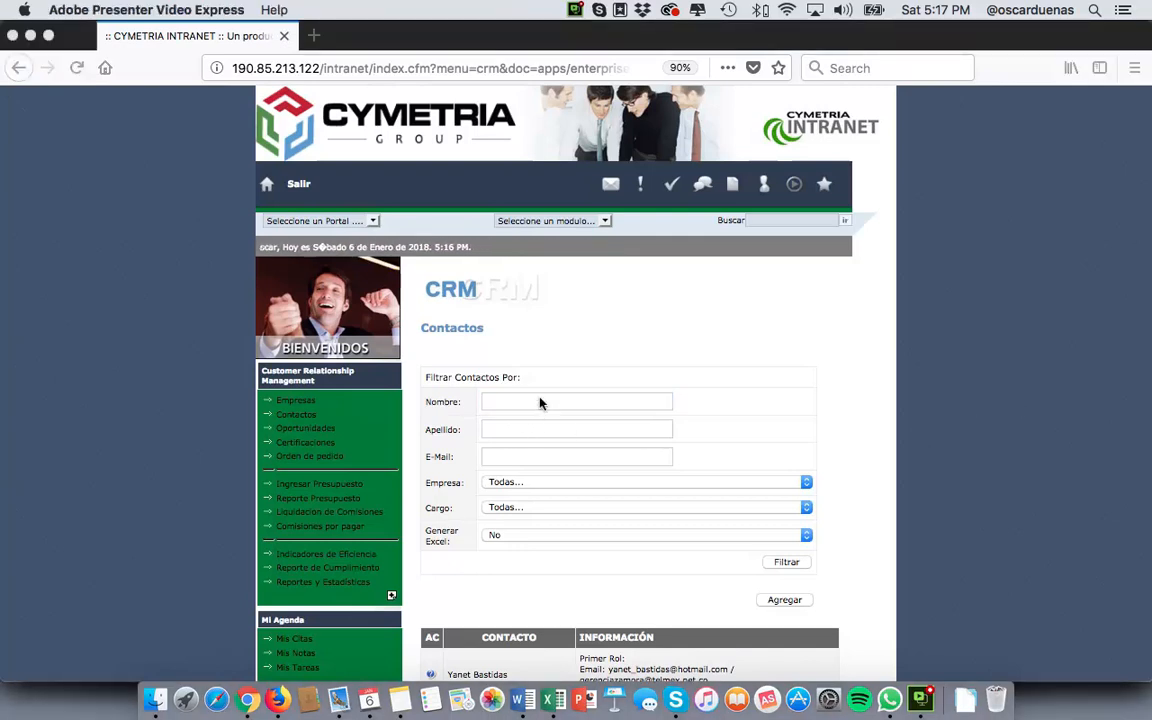
click(510, 396)
click(510, 395)
click(495, 395)
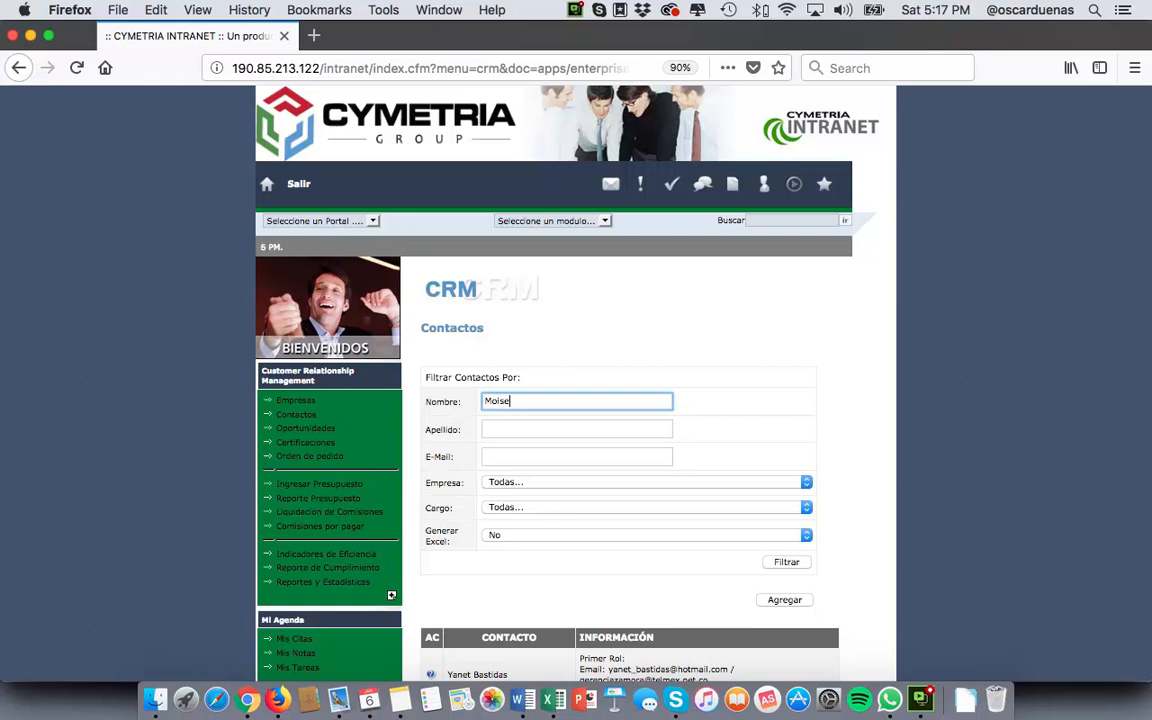
click(489, 423)
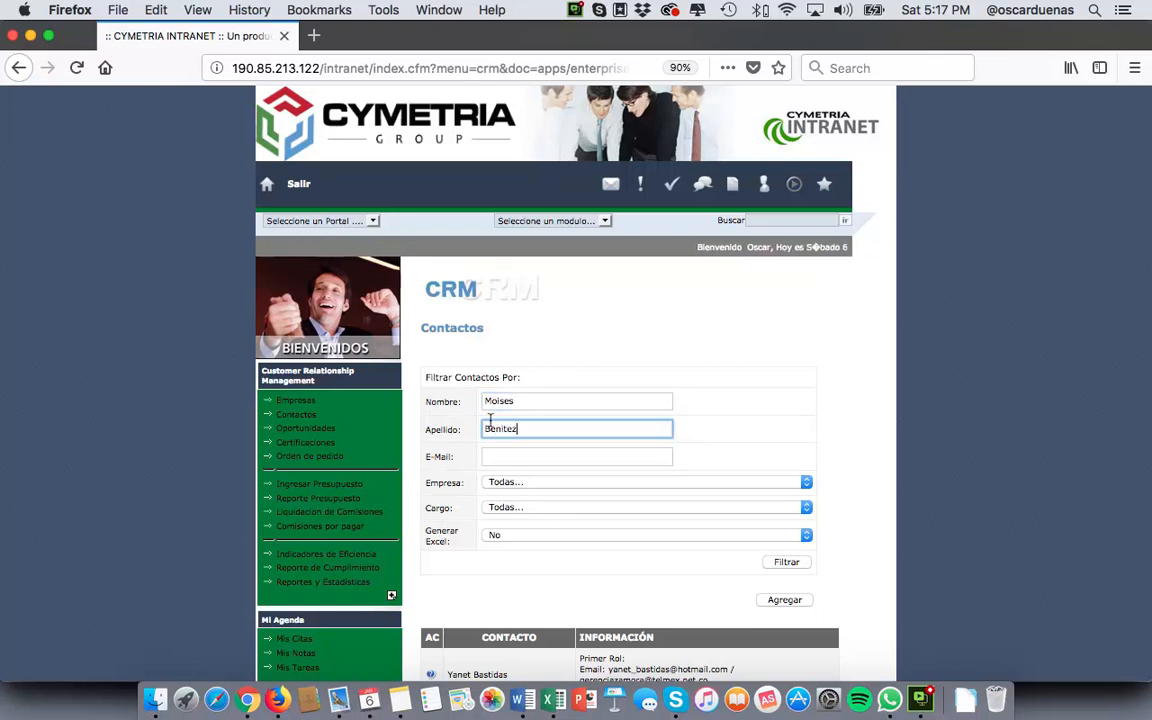
scroll(585, 428, down, 3)
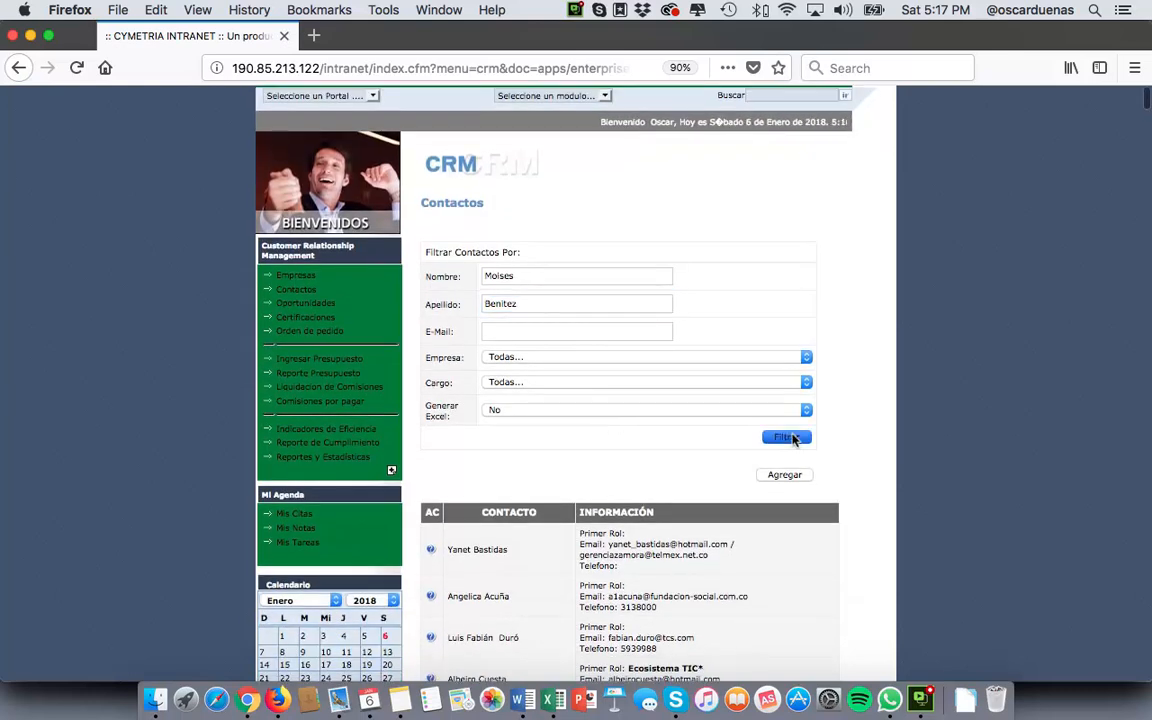
click(790, 438)
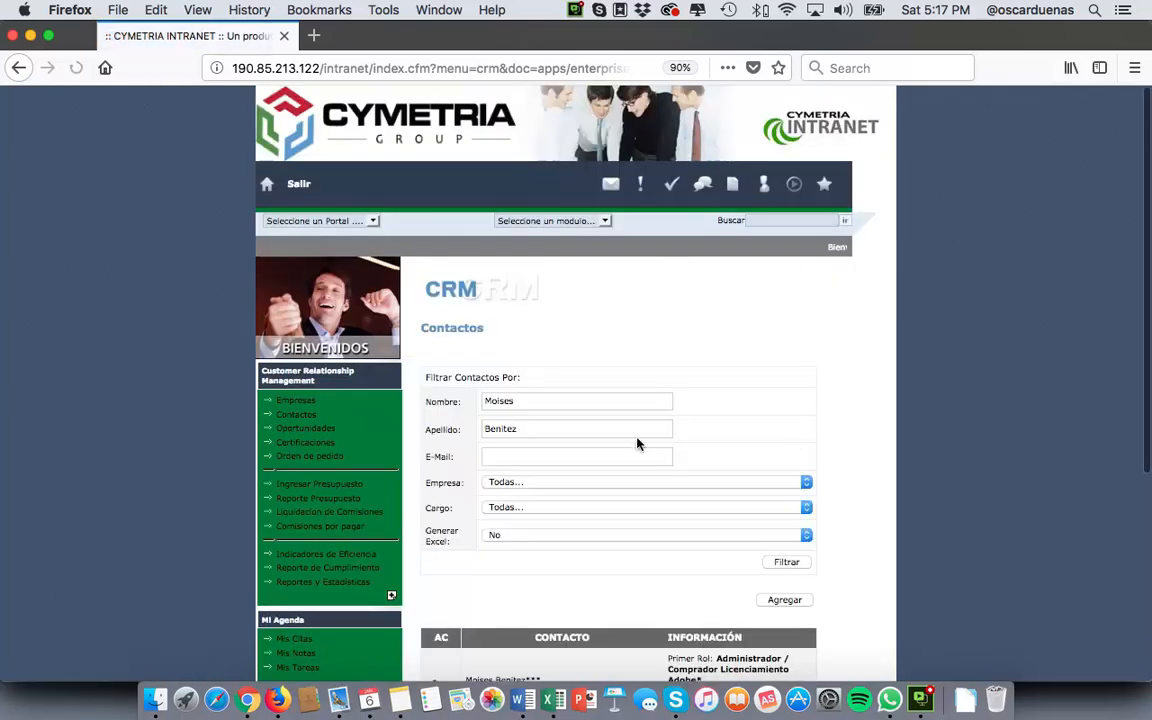
scroll(571, 452, down, 1)
scroll(571, 452, down, 2)
scroll(575, 441, down, 2)
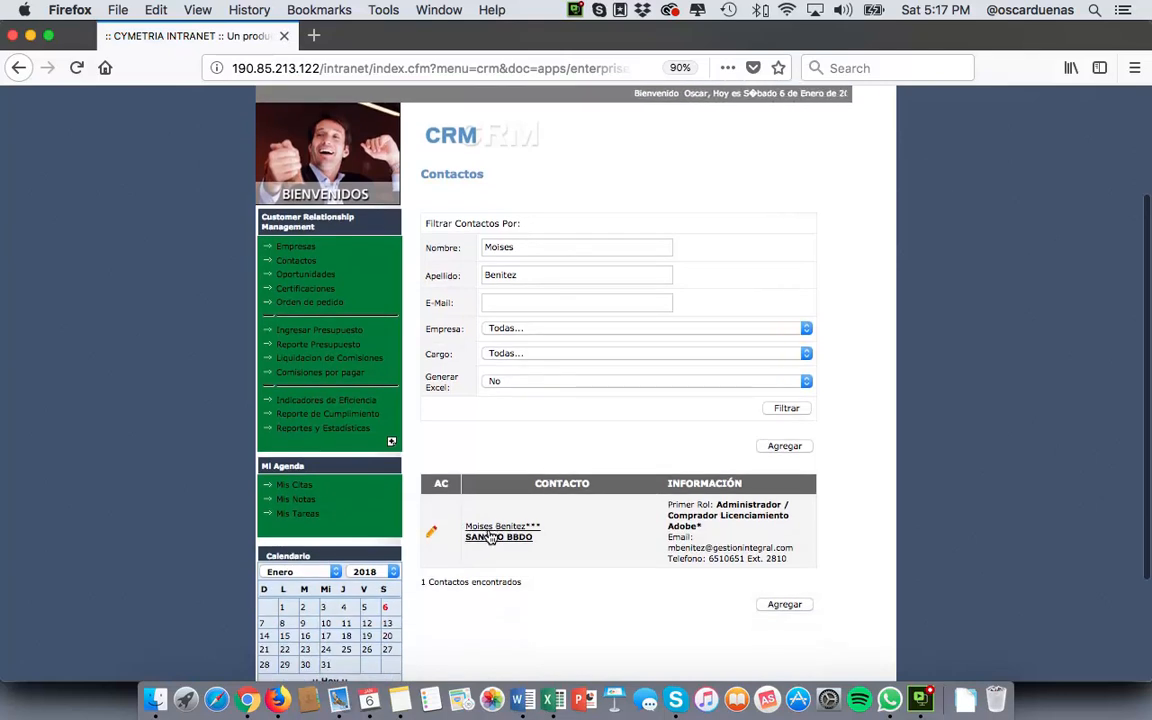
Replace the first and last name filters with a different contact's name, run the filter and view the matching contacts.
double_click(502, 268)
key(BackSpace)
double_click(508, 246)
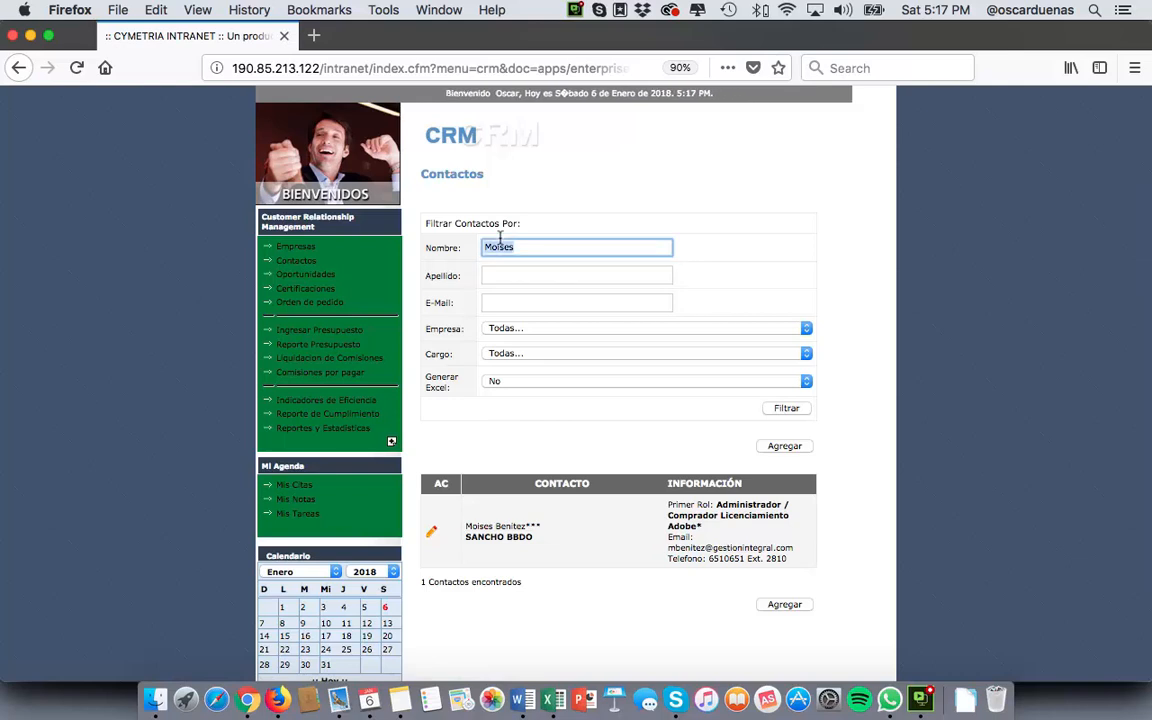
key(BackSpace)
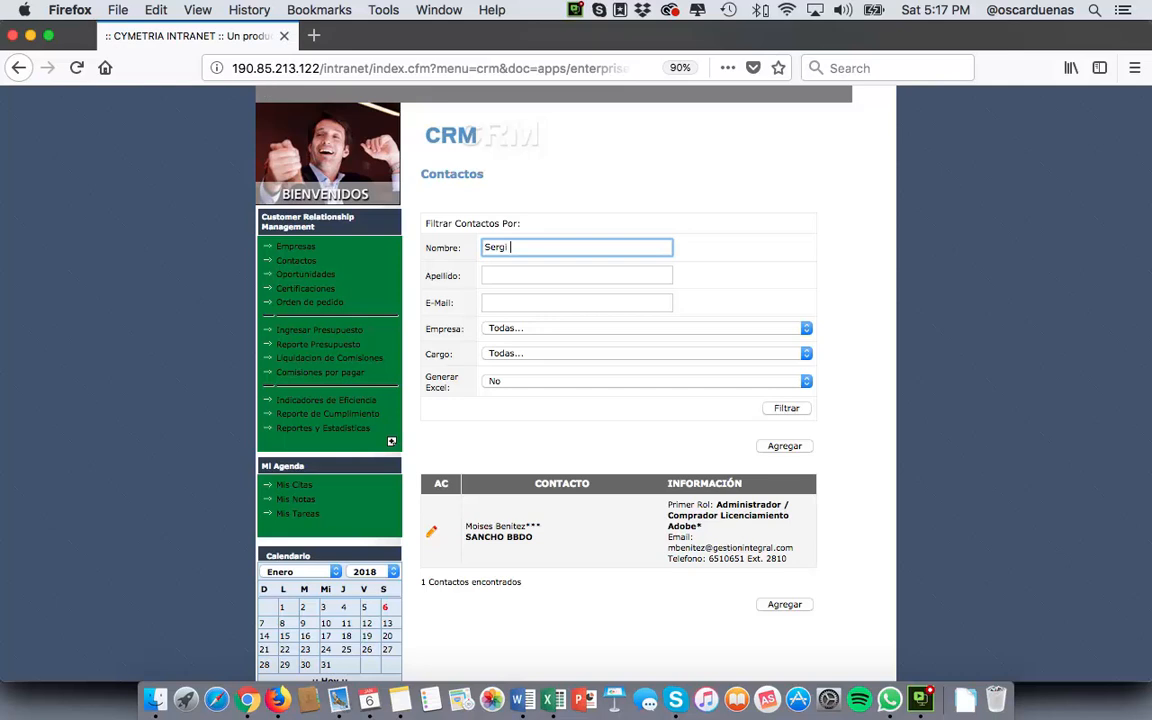
text(o)
key(Tab)
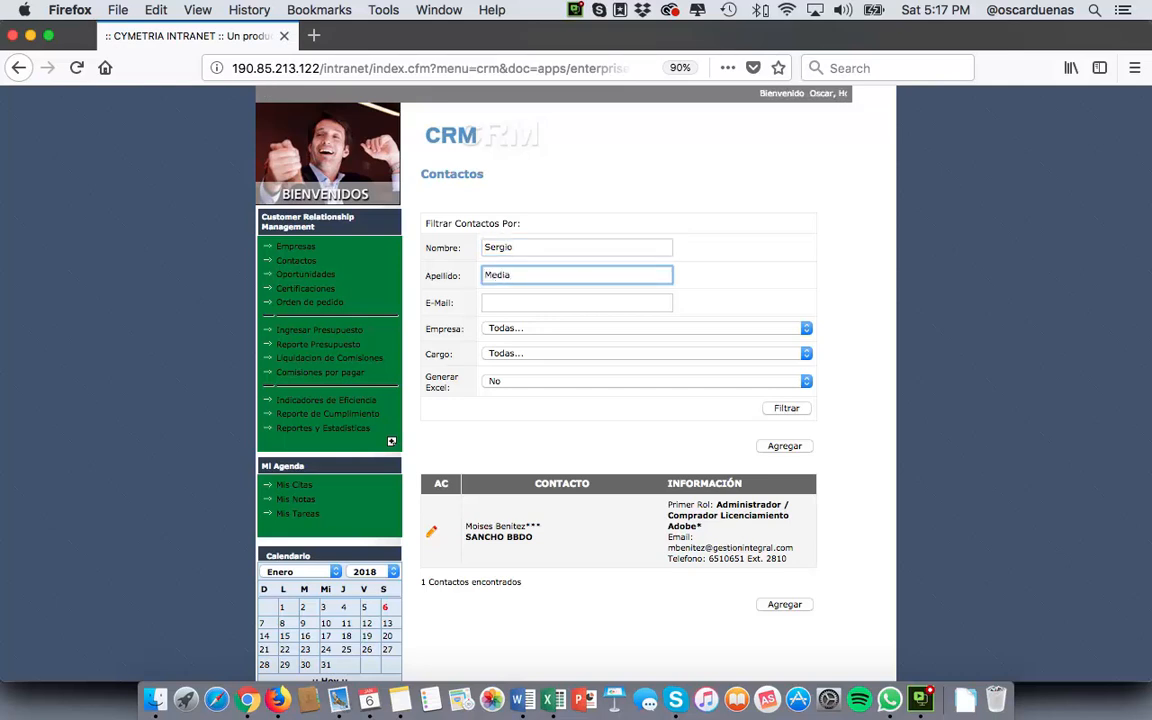
text(Medina)
double_click(501, 270)
text(Martinez)
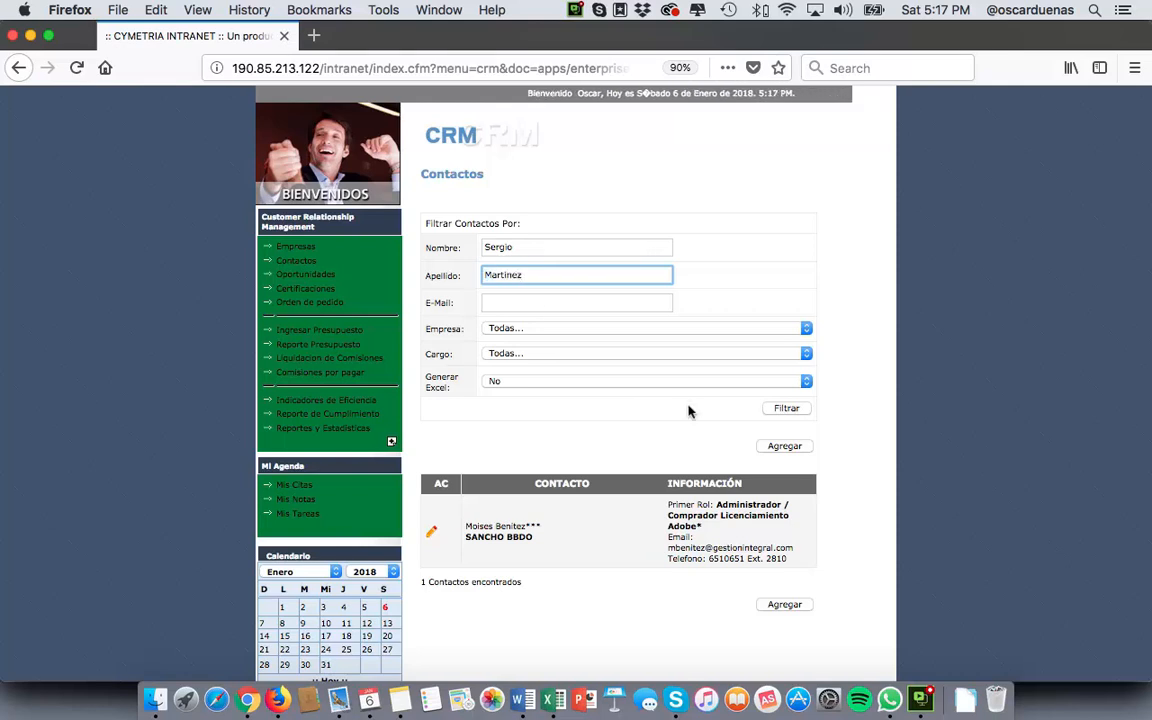
click(797, 409)
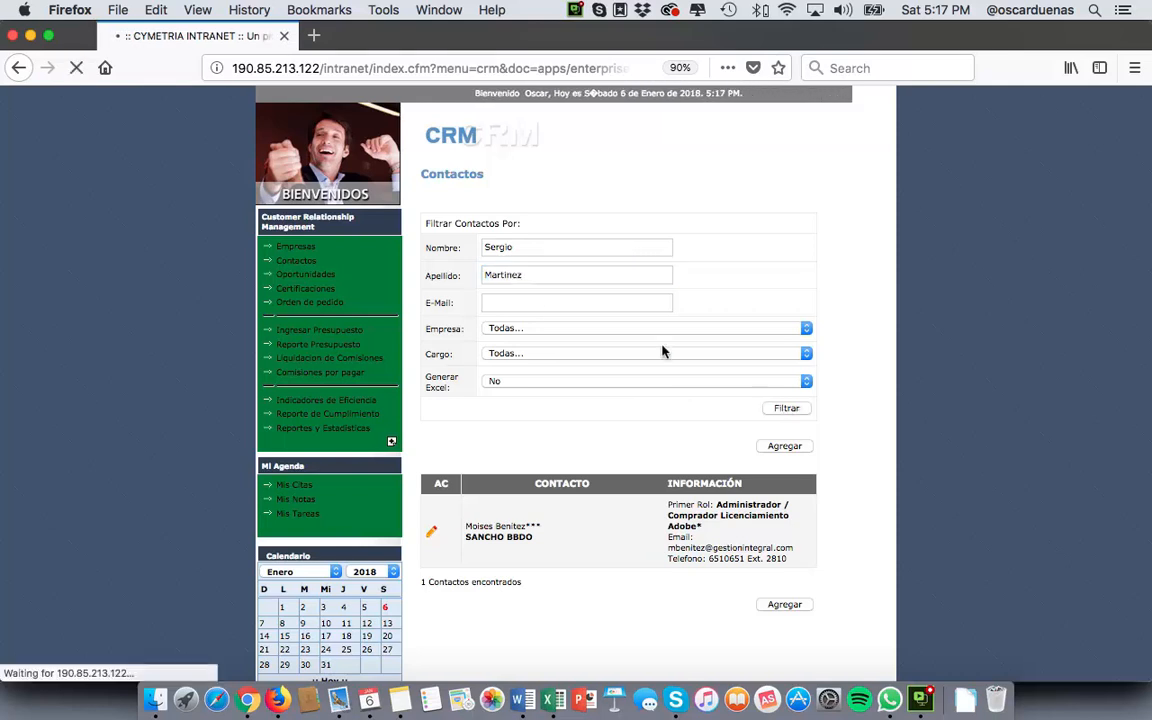
scroll(639, 377, down, 5)
scroll(639, 377, down, 1)
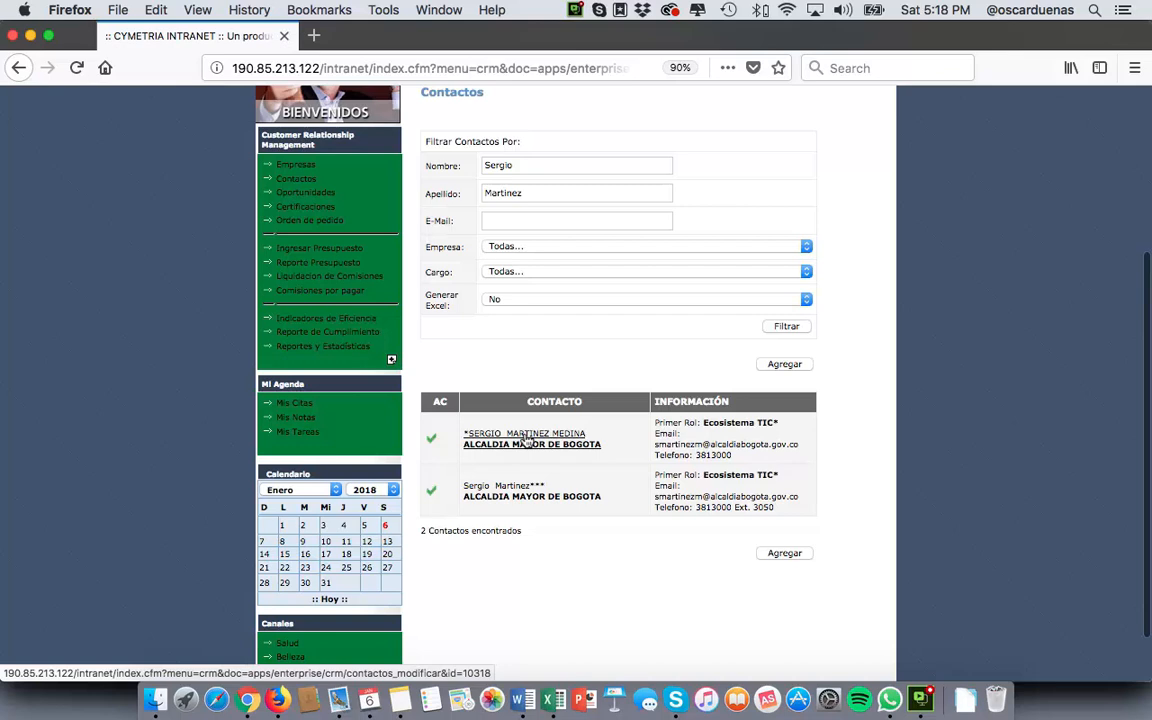
Start adding a contact from the contact list and enter the contact's first name and last name.
click(786, 365)
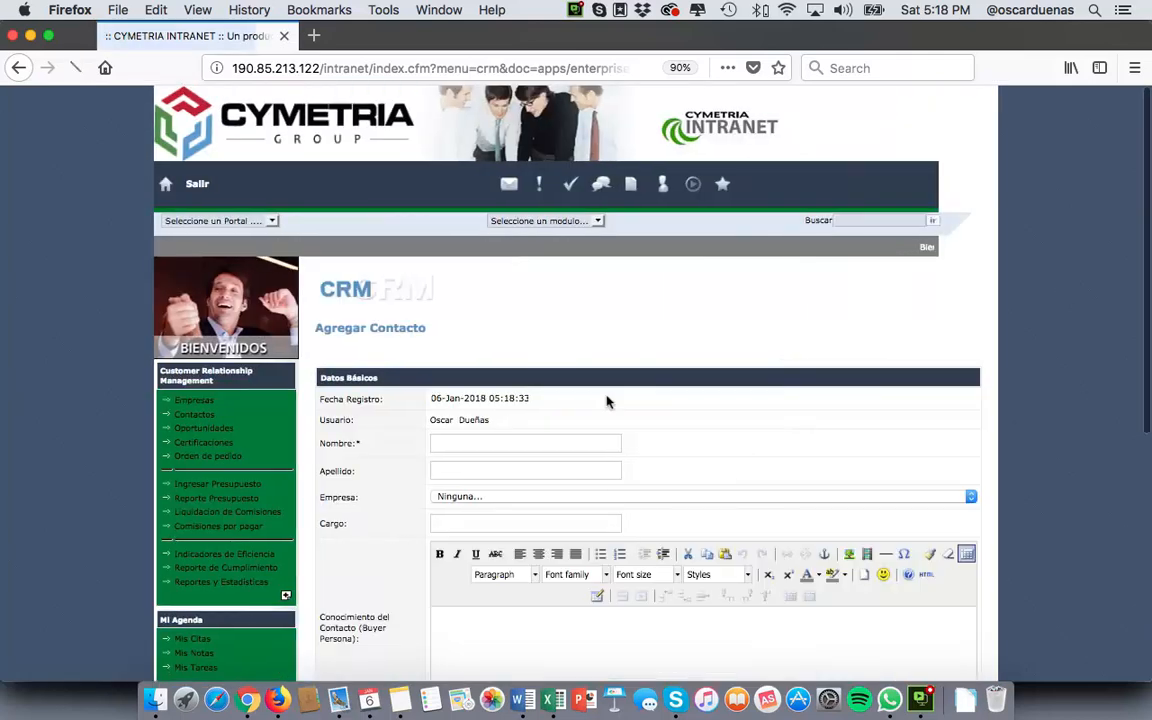
scroll(606, 403, down, 2)
click(475, 333)
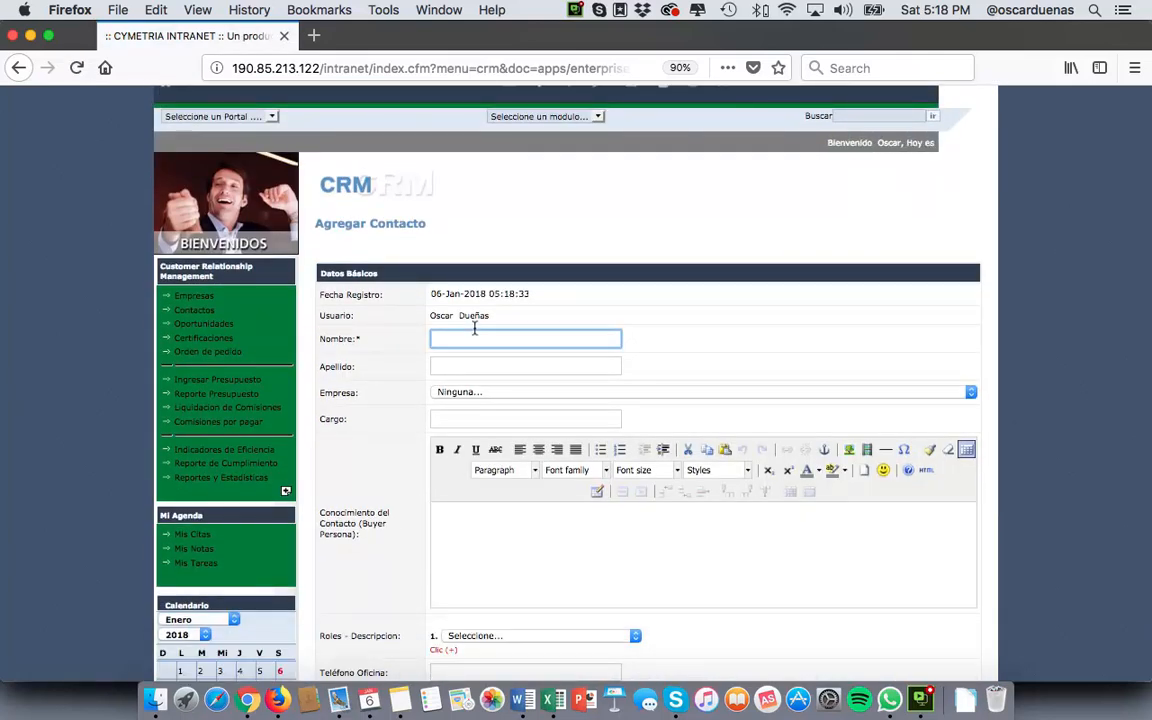
text(PEd)
key(BackSpace)
key(BackSpace)
text(edro)
key(Tab)
text(Perez)
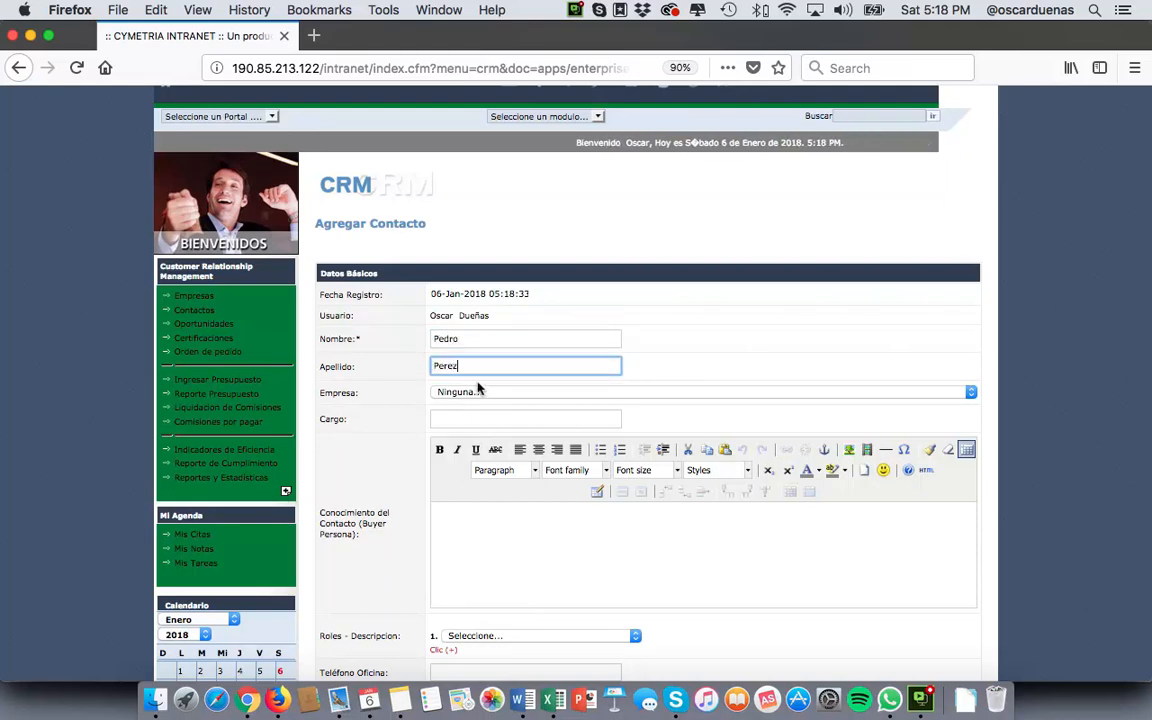
key(Tab)
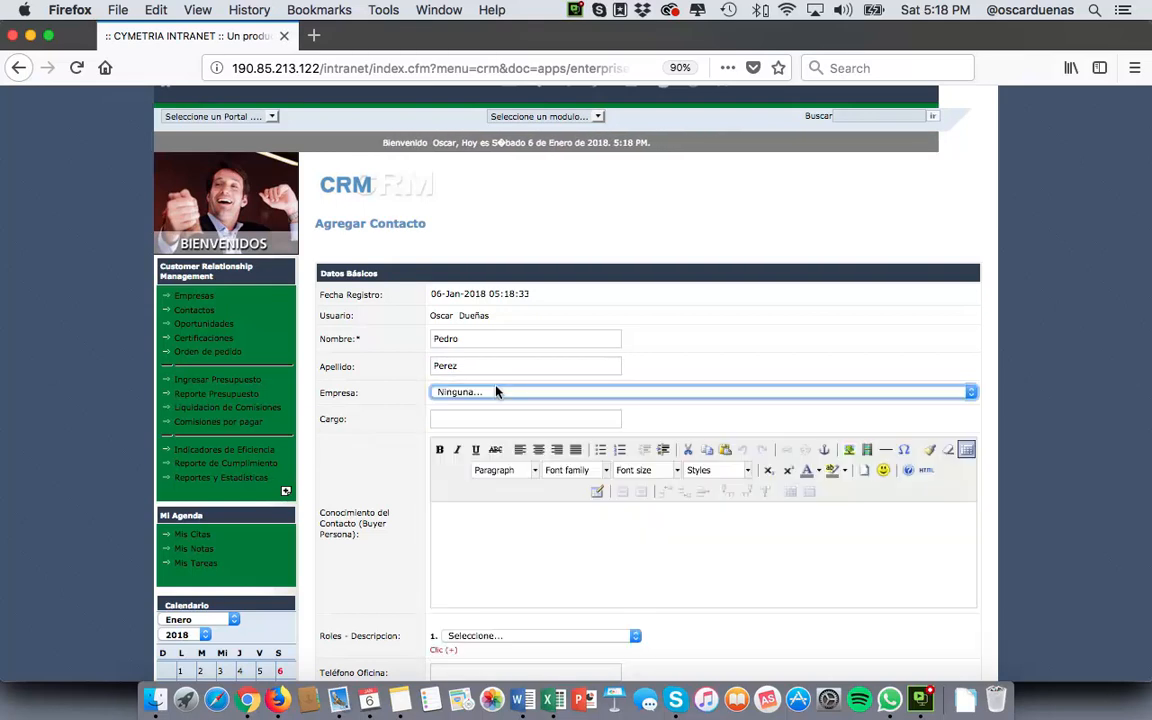
Set the contact's company to ALCALDIA CAJICA and look over the remaining form fields.
click(497, 391)
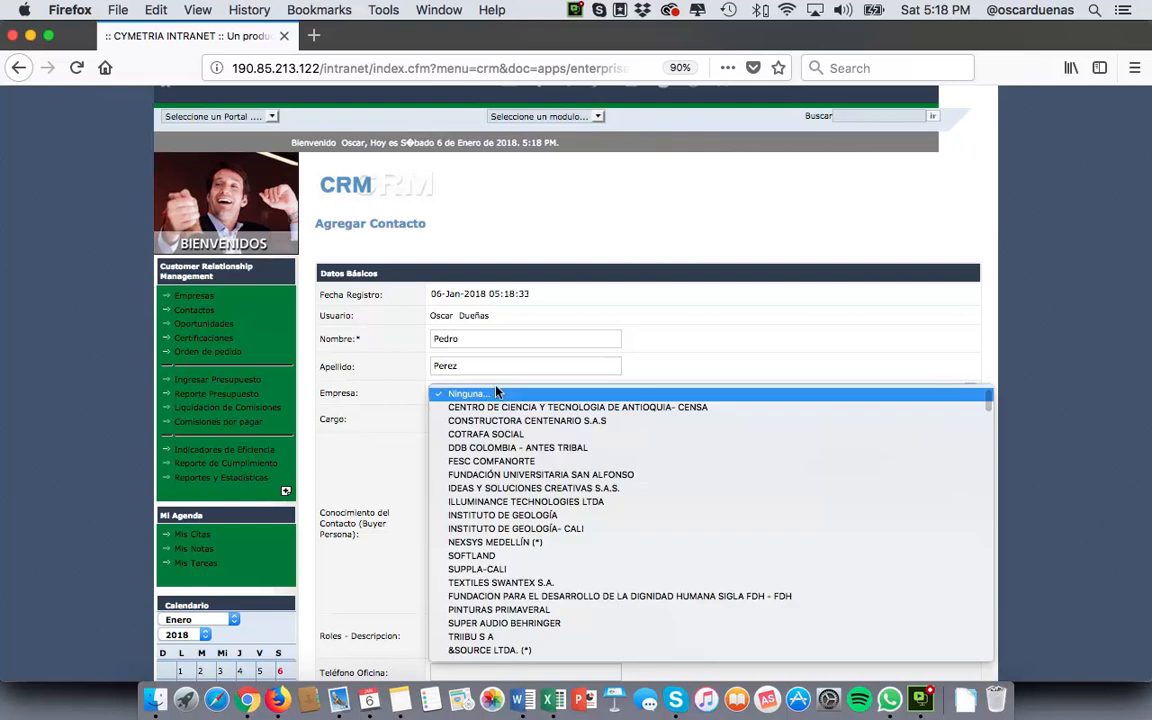
text(alc)
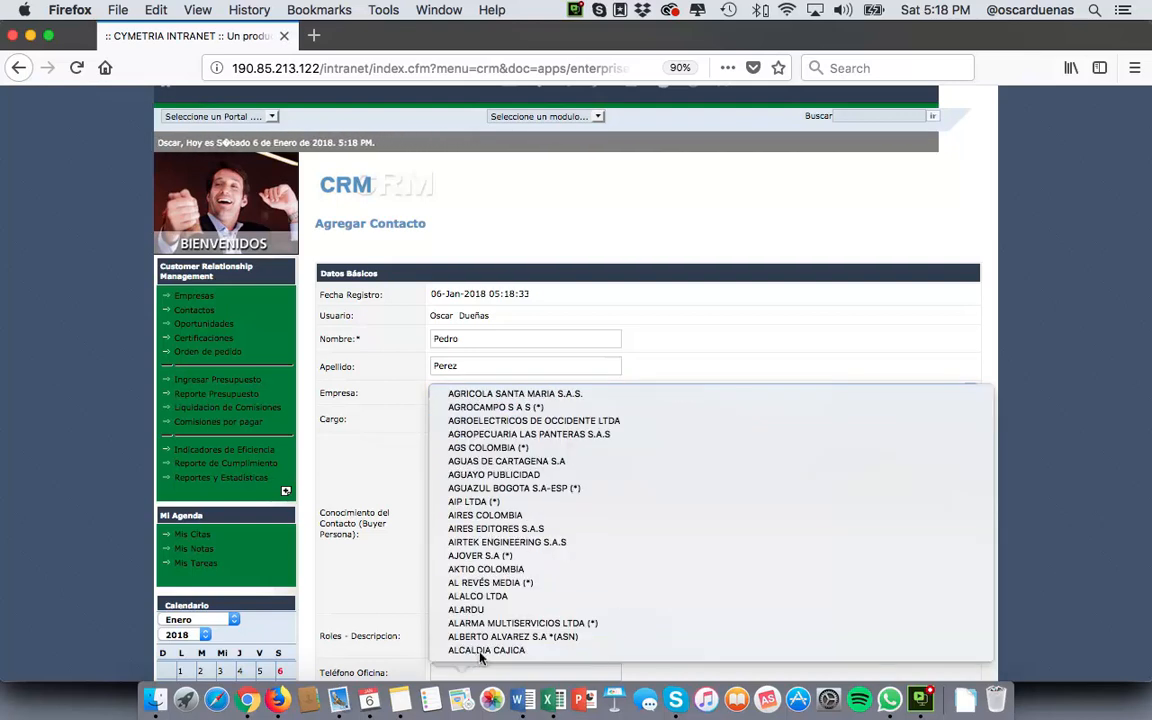
click(481, 651)
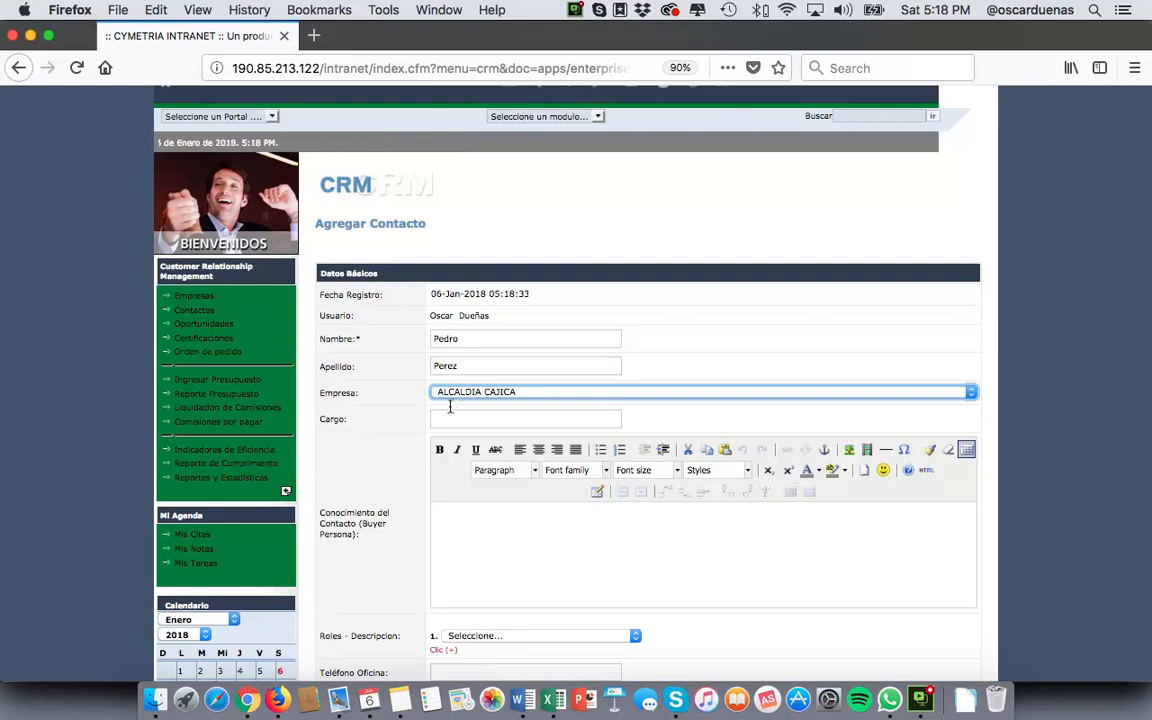
scroll(565, 352, down, 2)
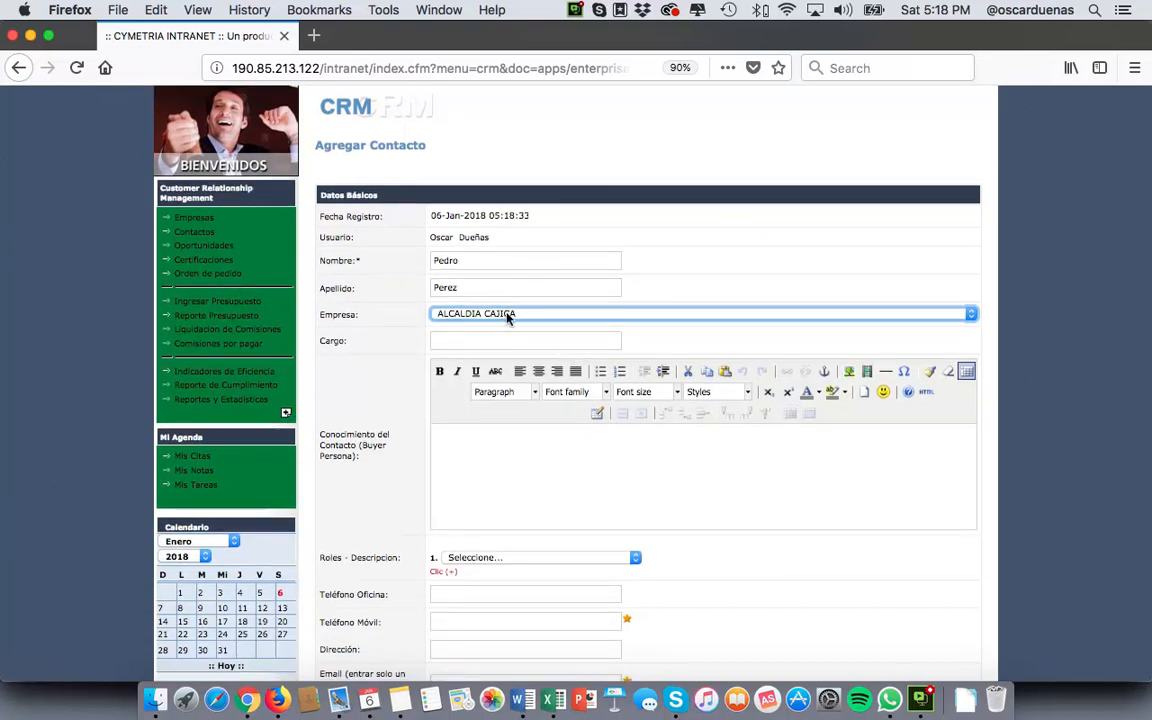
scroll(512, 396, down, 5)
scroll(514, 398, up, 6)
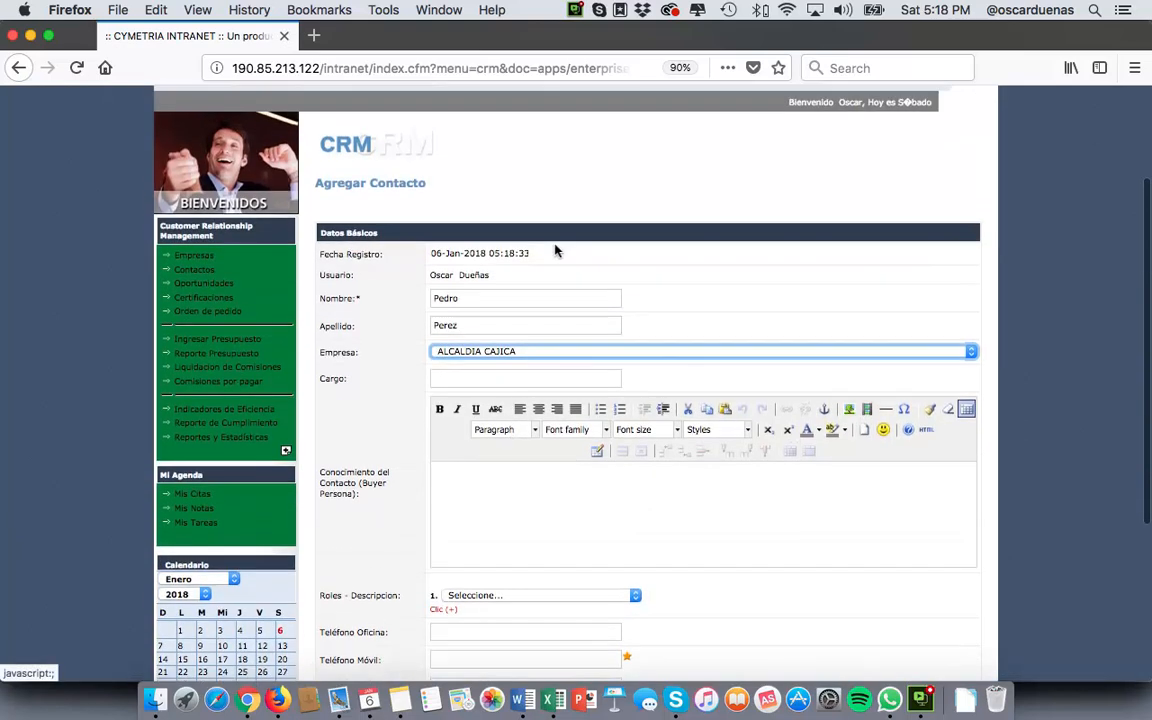
Open the FESC COMFANORTE record from the company list and start adding a contact from it.
click(193, 260)
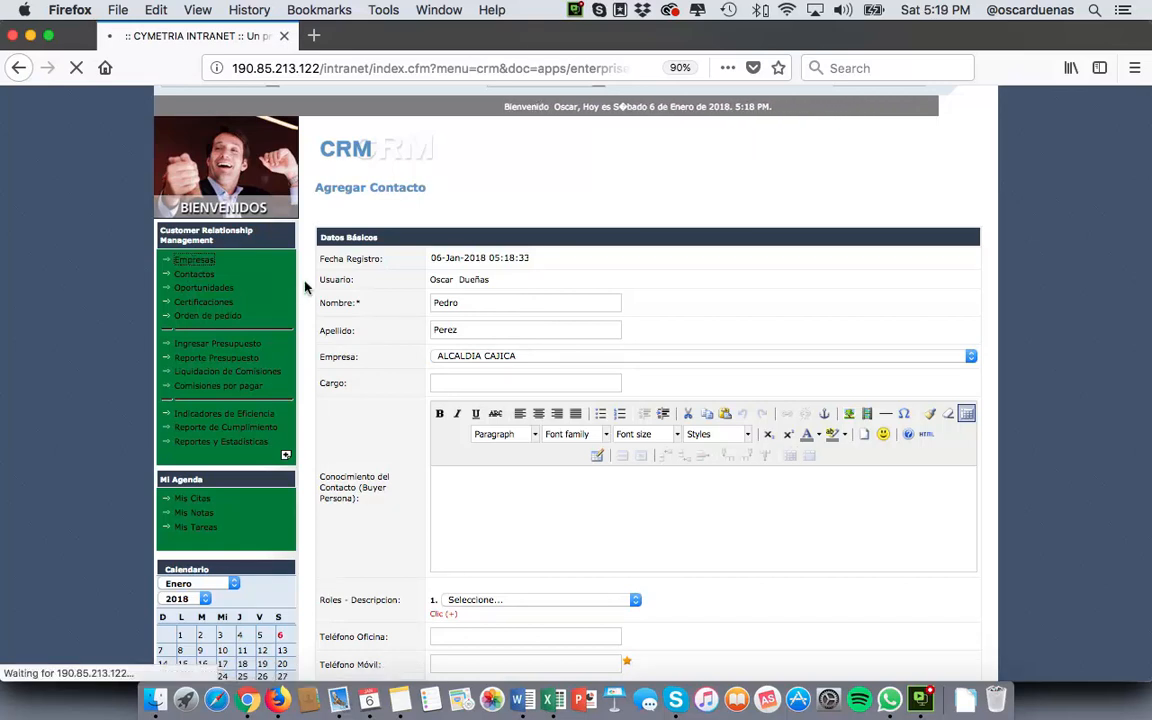
scroll(527, 399, down, 15)
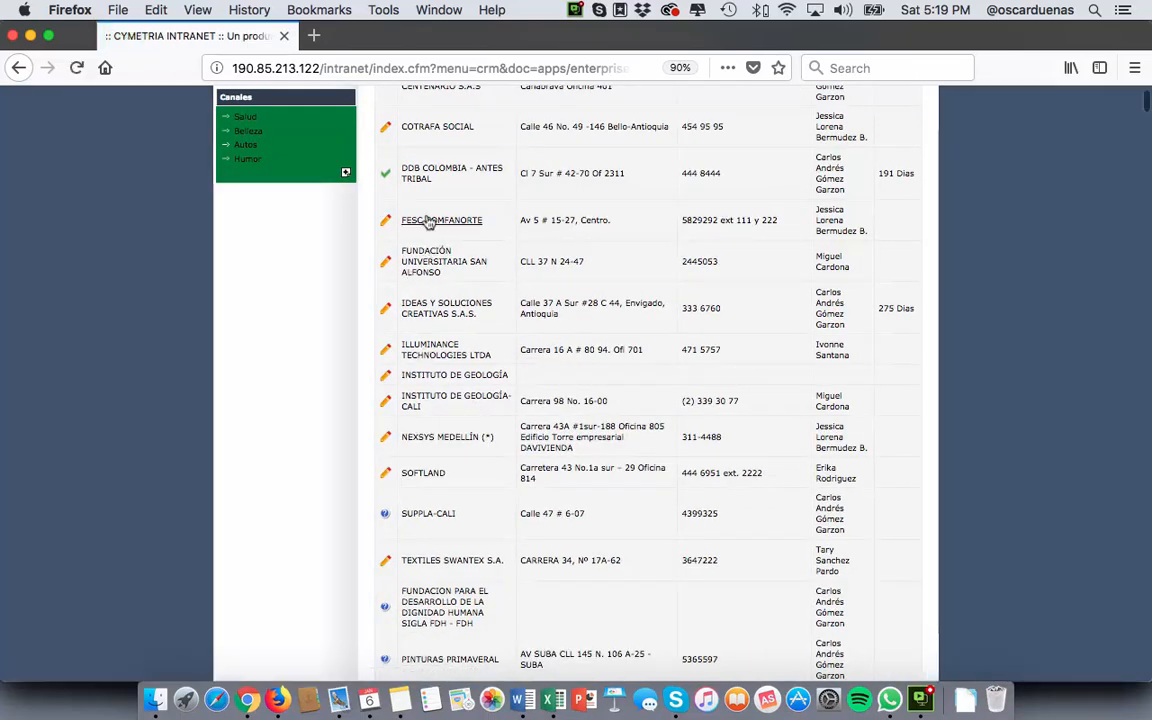
click(427, 222)
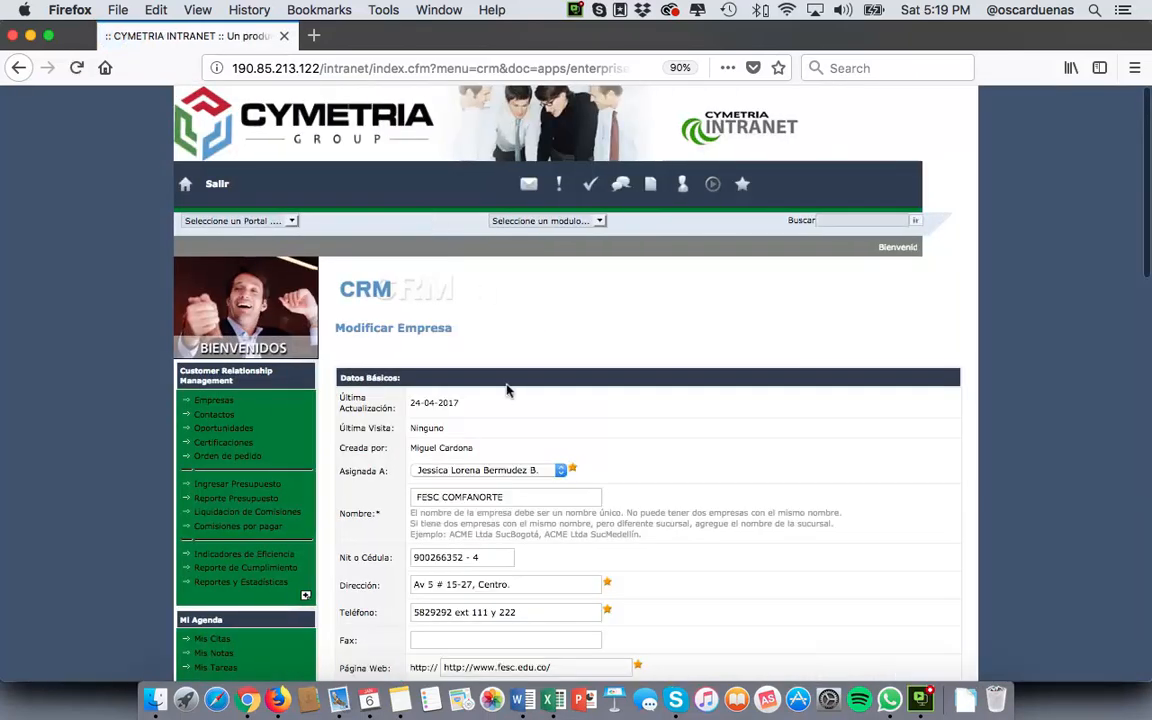
scroll(507, 390, down, 5)
scroll(514, 384, down, 6)
scroll(513, 388, down, 10)
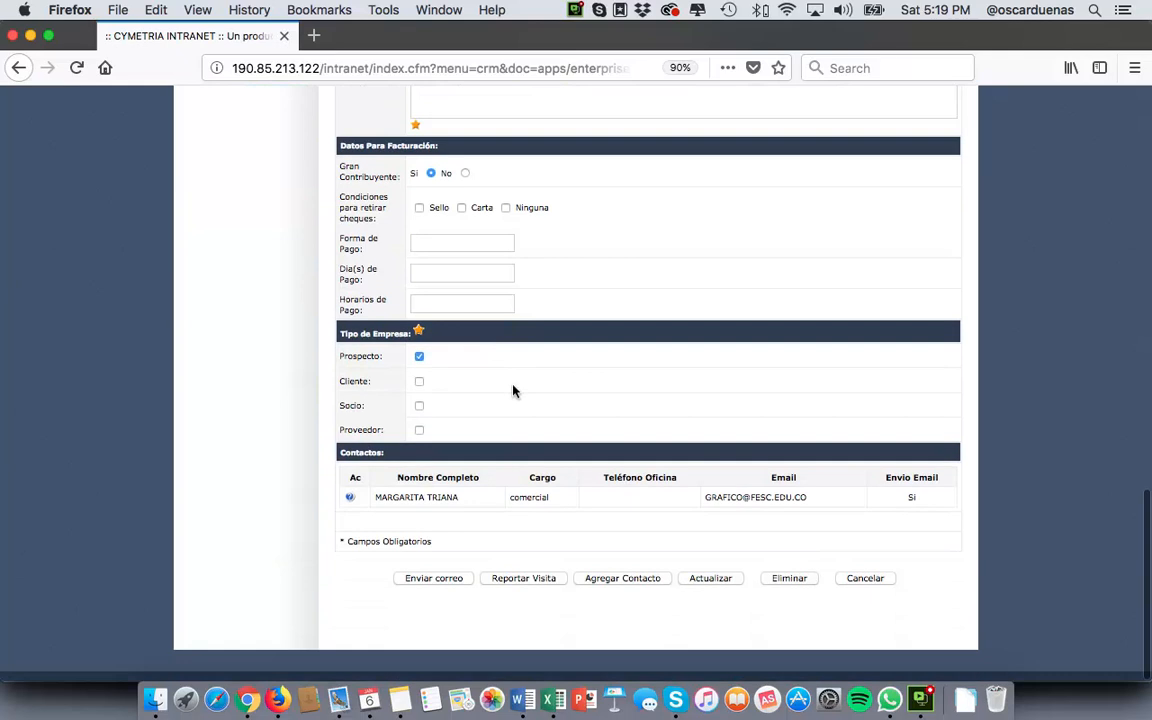
click(631, 580)
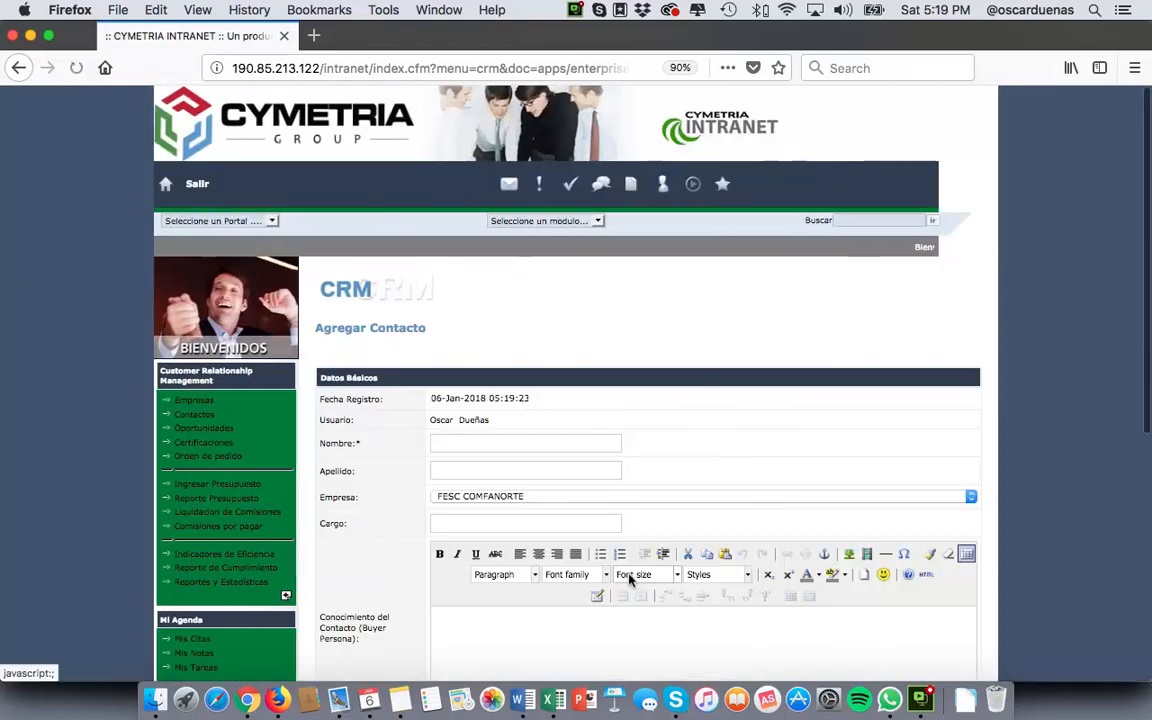
Enter the contact's first name and last name in the new contact form for FESC COMFANORTE.
scroll(478, 425, down, 2)
click(452, 368)
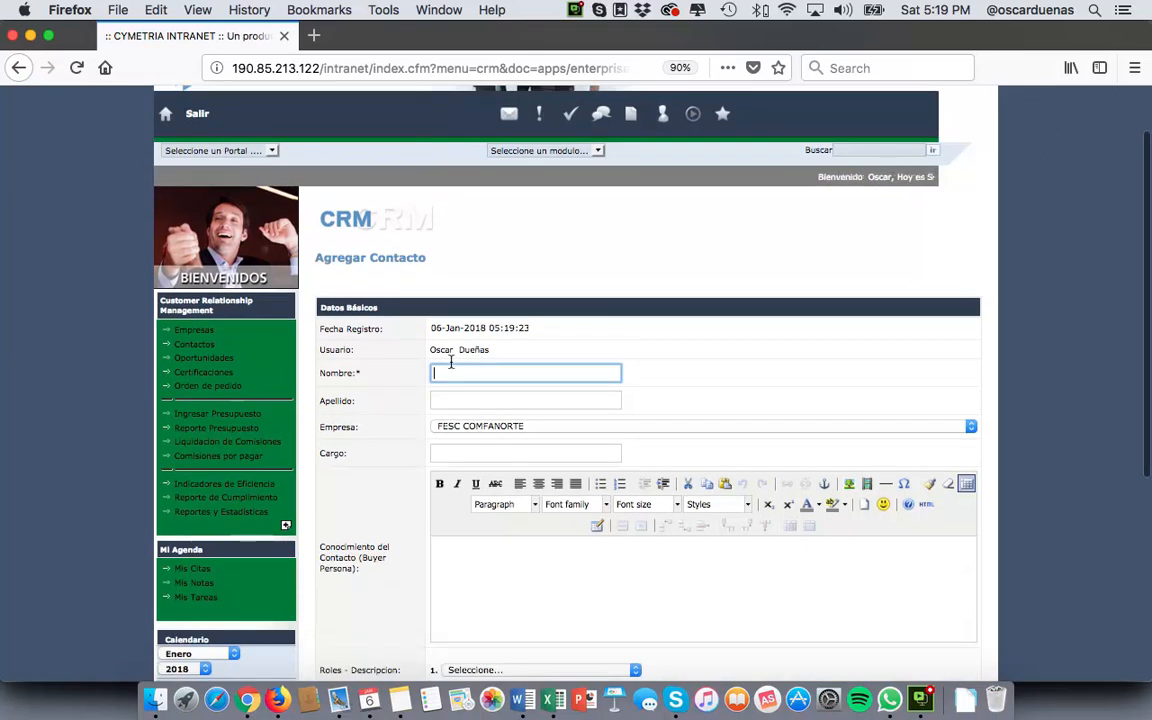
text(Pedro)
key(Tab)
text(p)
key(BackSpace)
text(Perez)
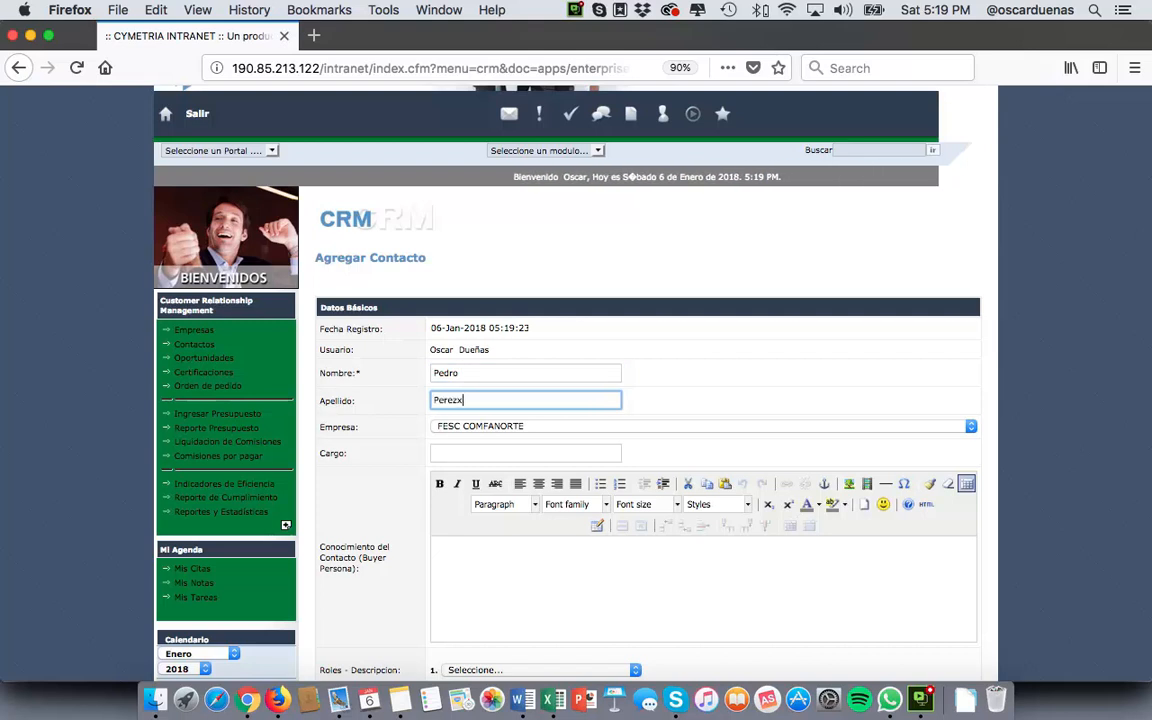
key(Tab)
Check the company choices, keep FESC COMFANORTE selected and review the contact's role, phone, address, email and sharing fields.
click(469, 430)
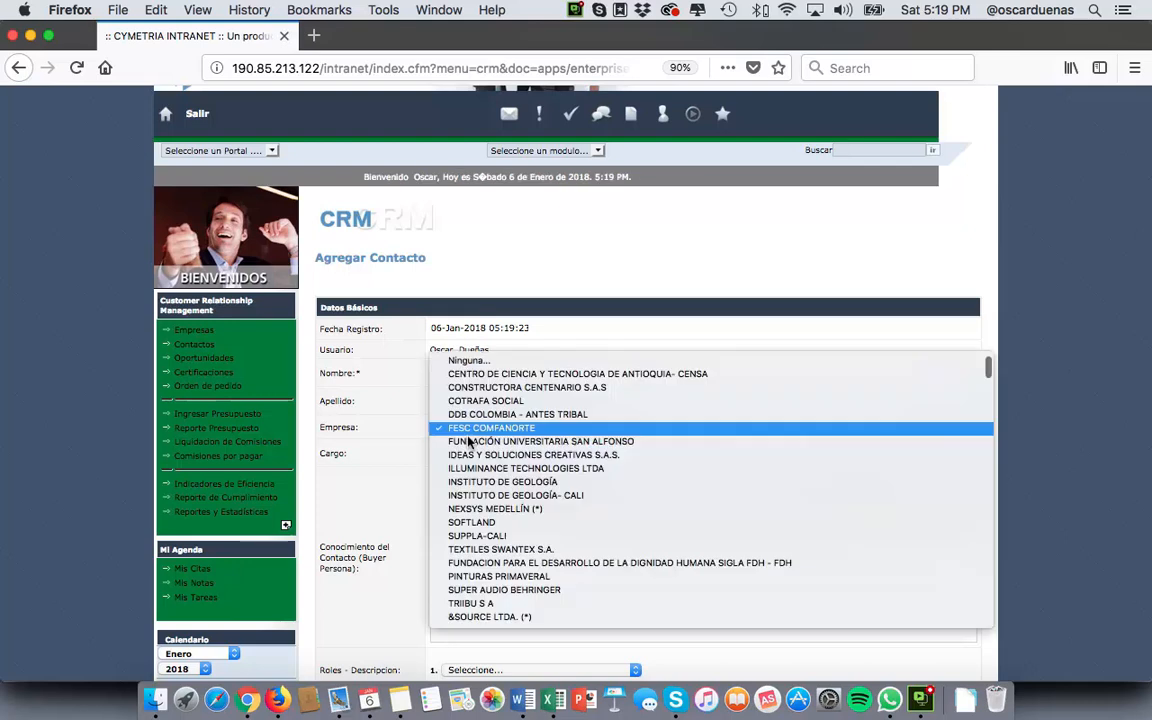
click(470, 426)
click(379, 437)
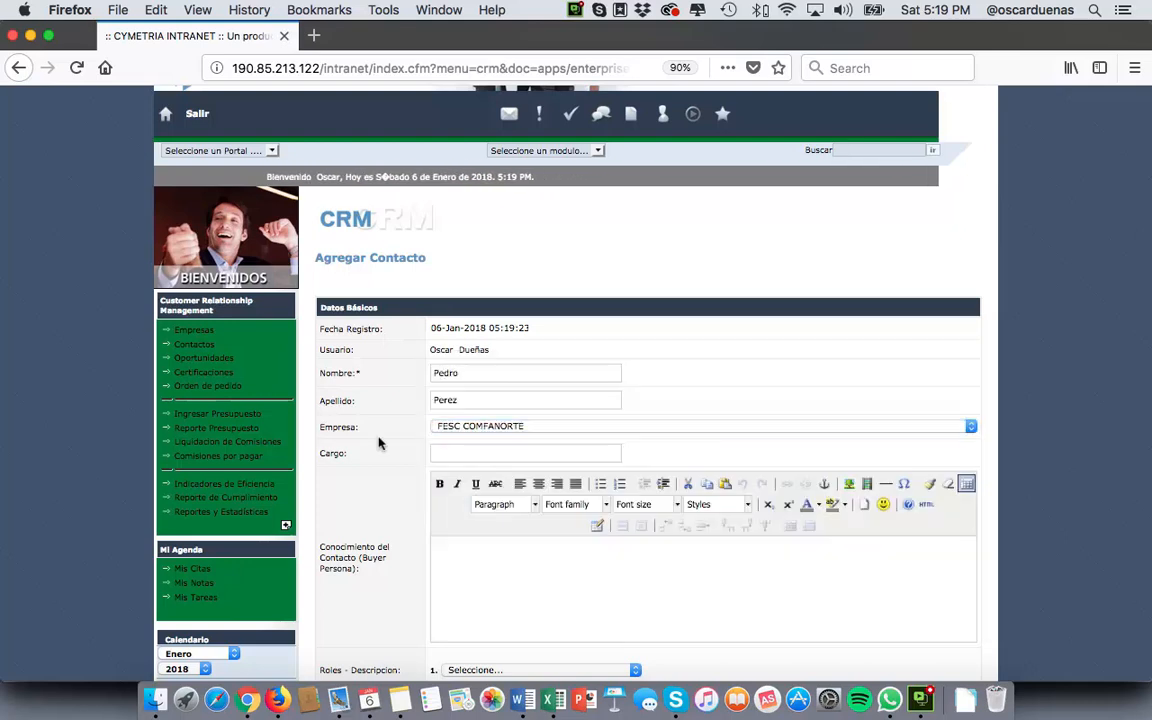
scroll(379, 443, down, 5)
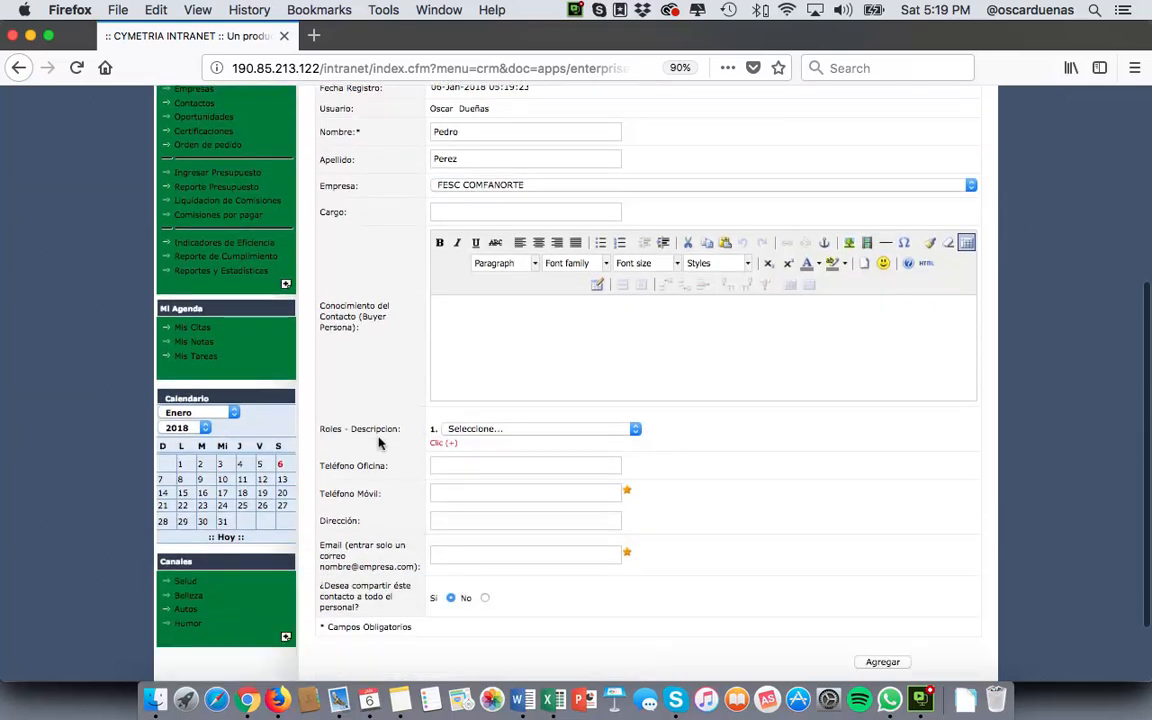
scroll(379, 443, down, 2)
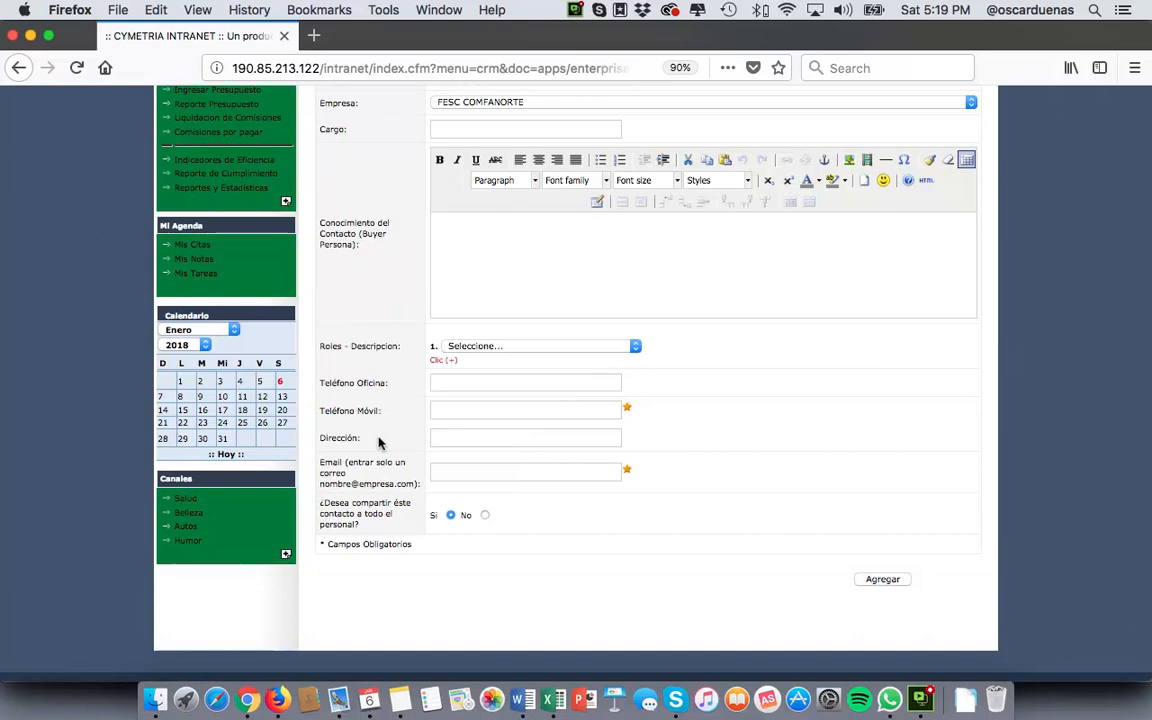
Leave the new contact form for the contact list and filter it by the contact's first name.
scroll(379, 443, up, 2)
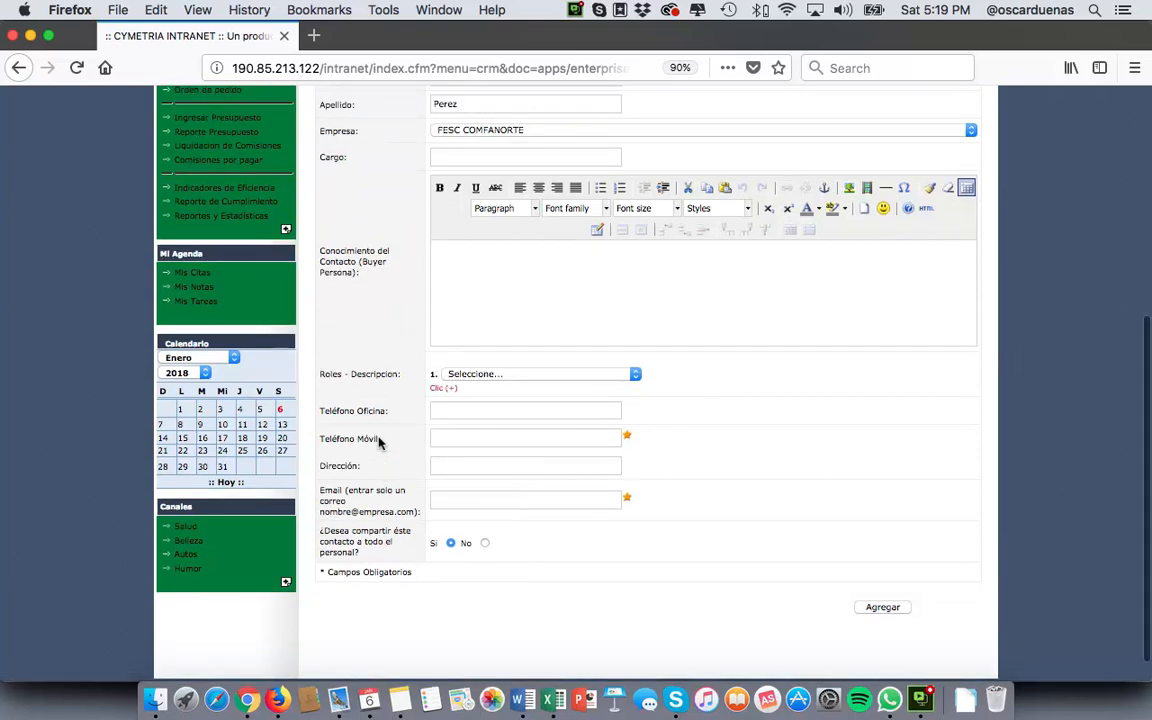
scroll(379, 440, up, 4)
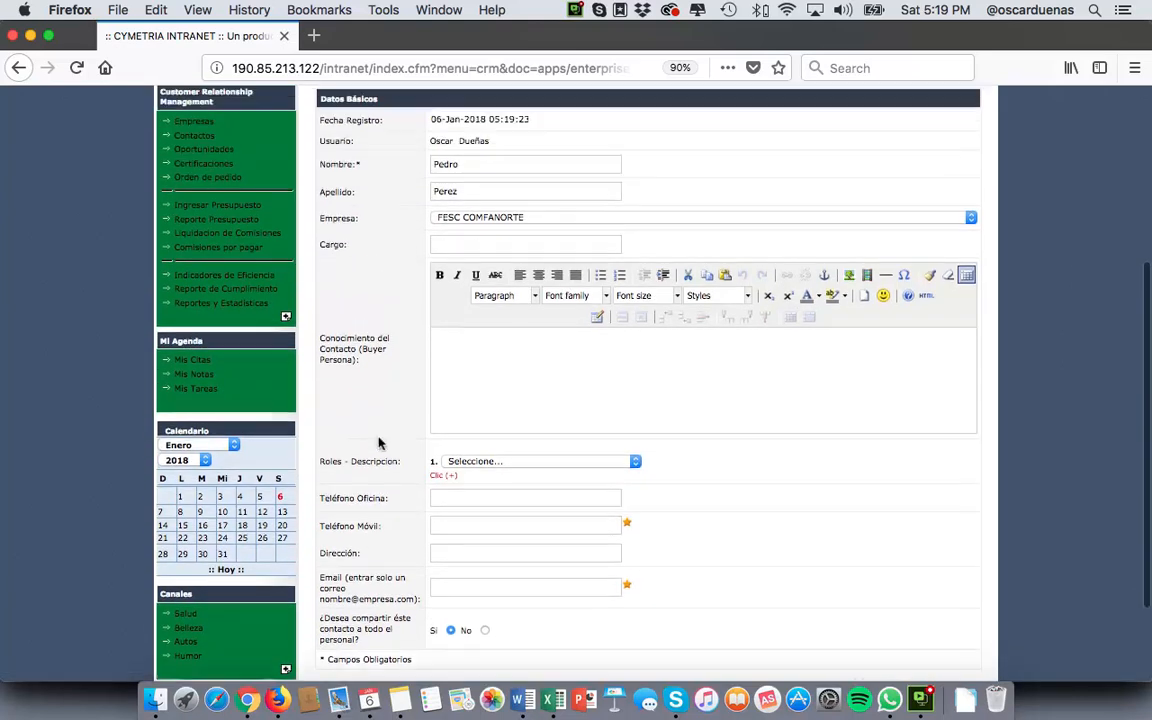
click(192, 257)
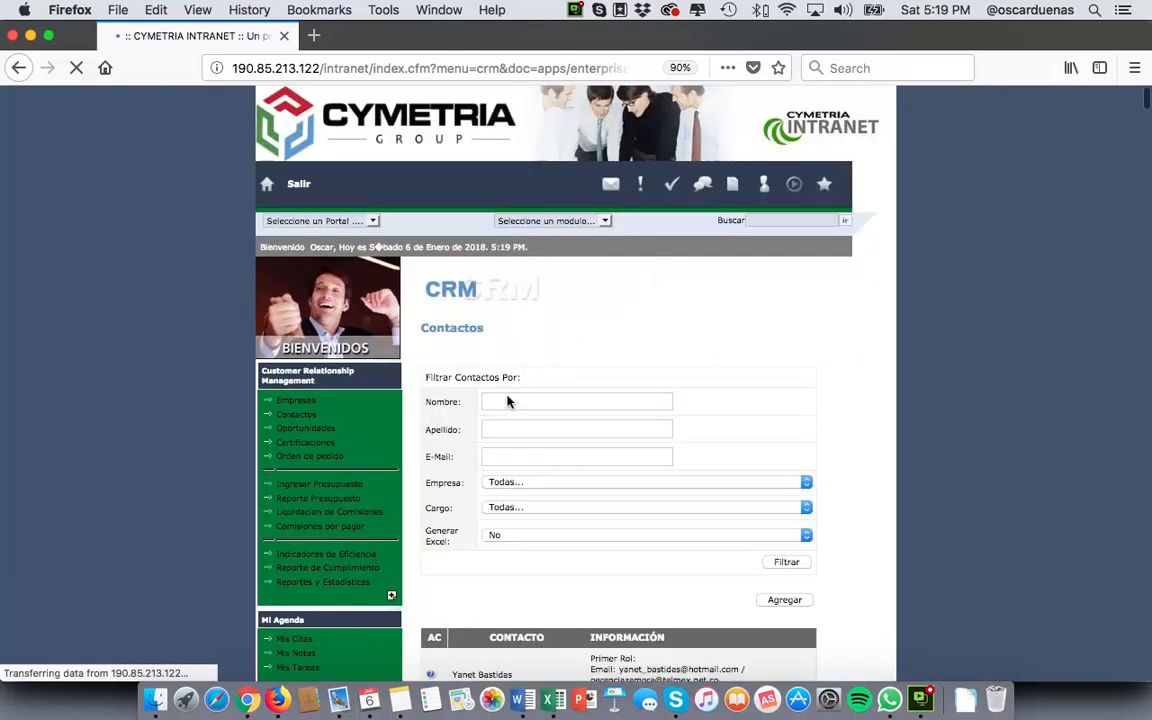
click(505, 400)
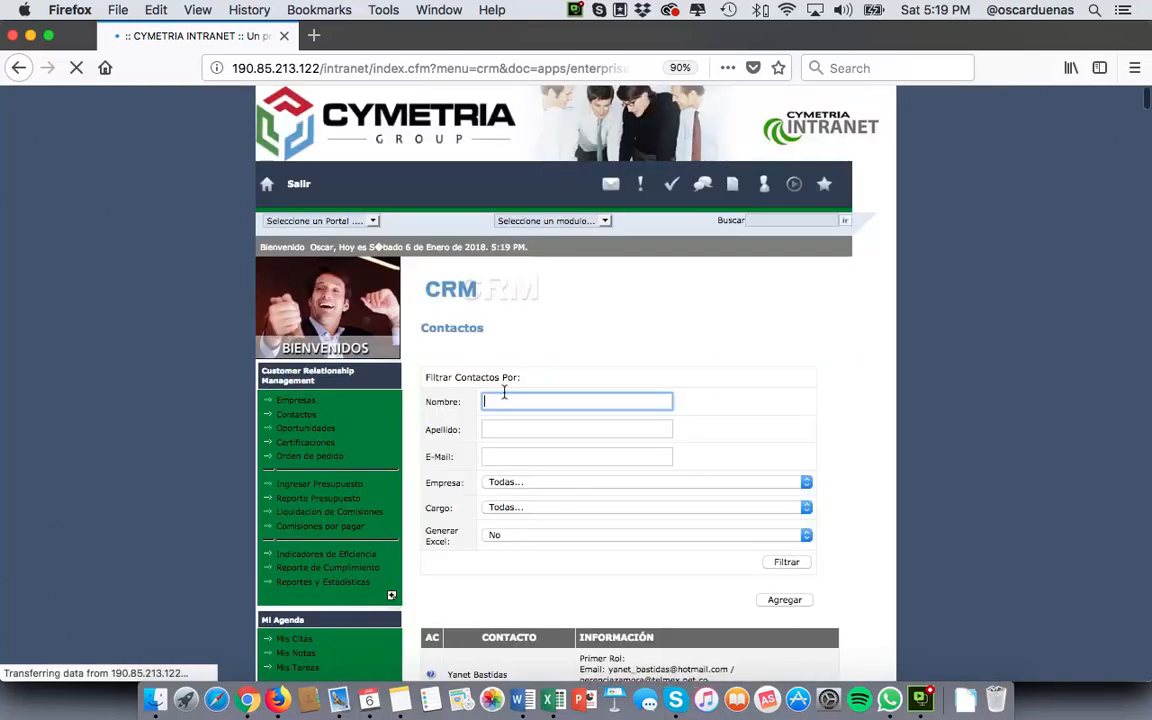
text(Moises)
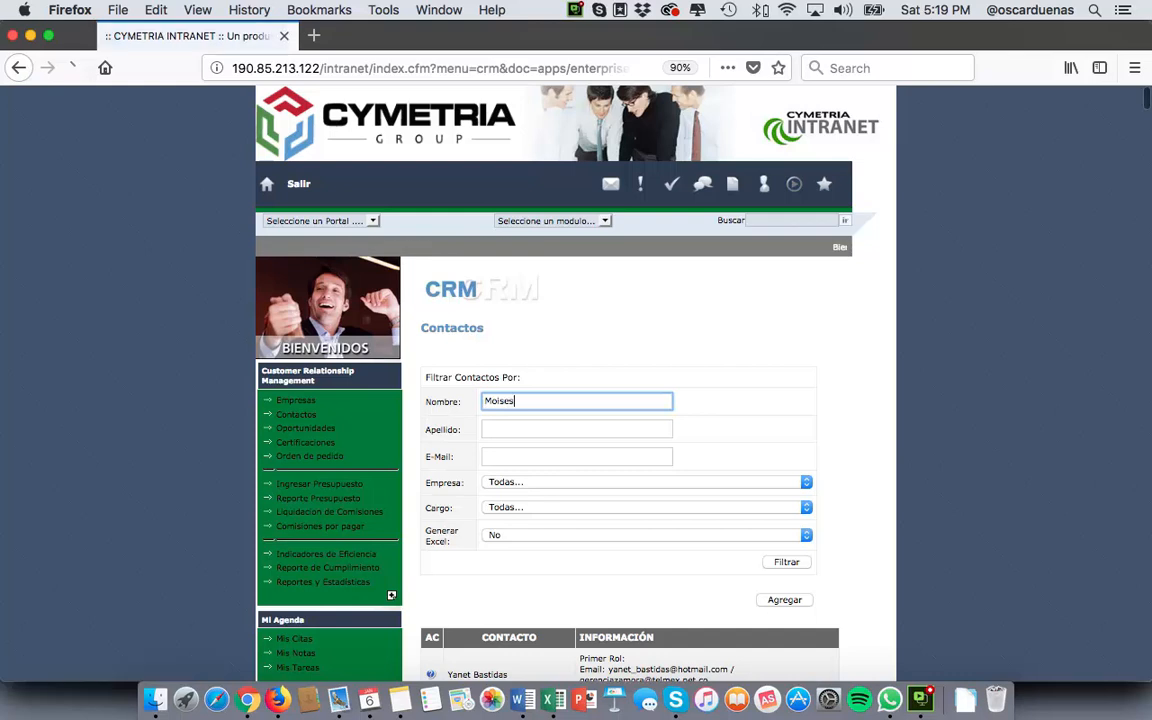
click(776, 562)
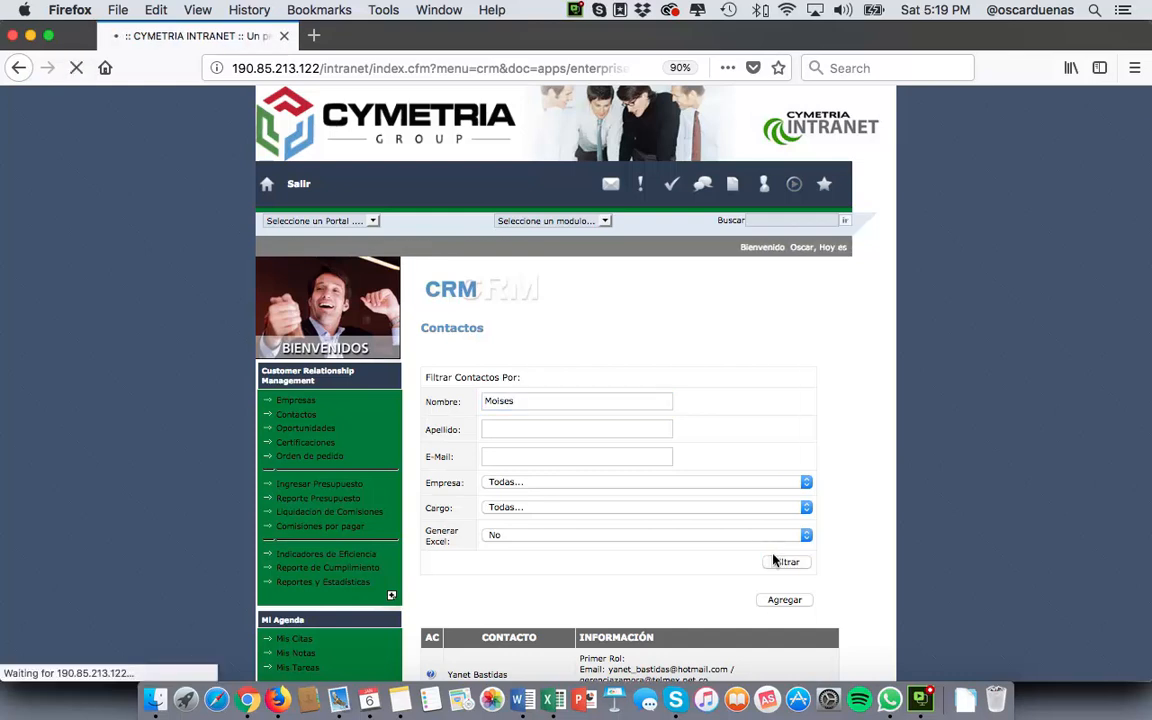
Open the matching contact from SANCHO BBDO and look over the whole contact record.
scroll(616, 415, down, 5)
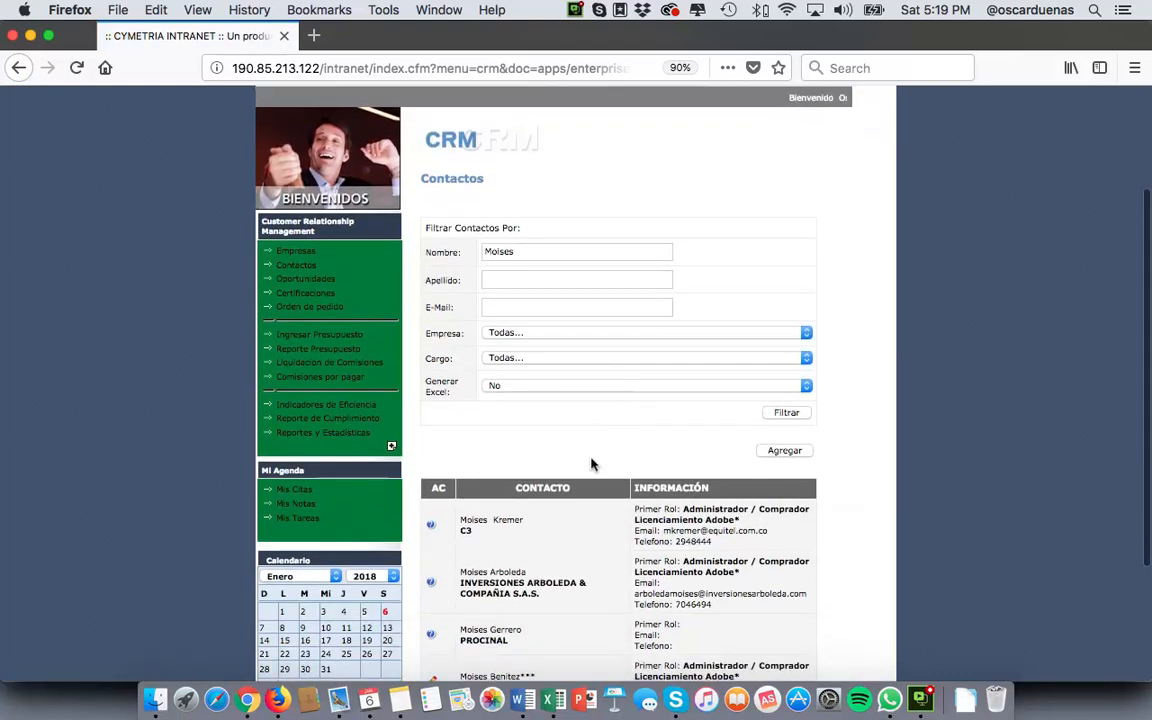
scroll(591, 467, down, 1)
click(492, 537)
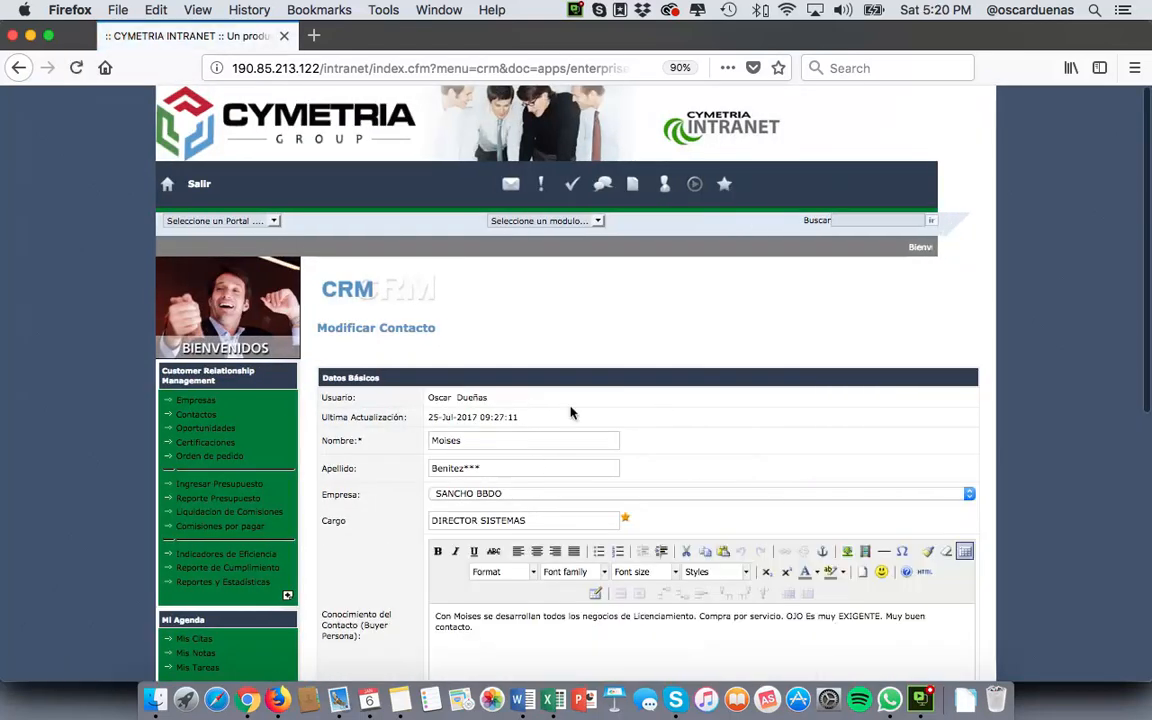
scroll(625, 551, down, 10)
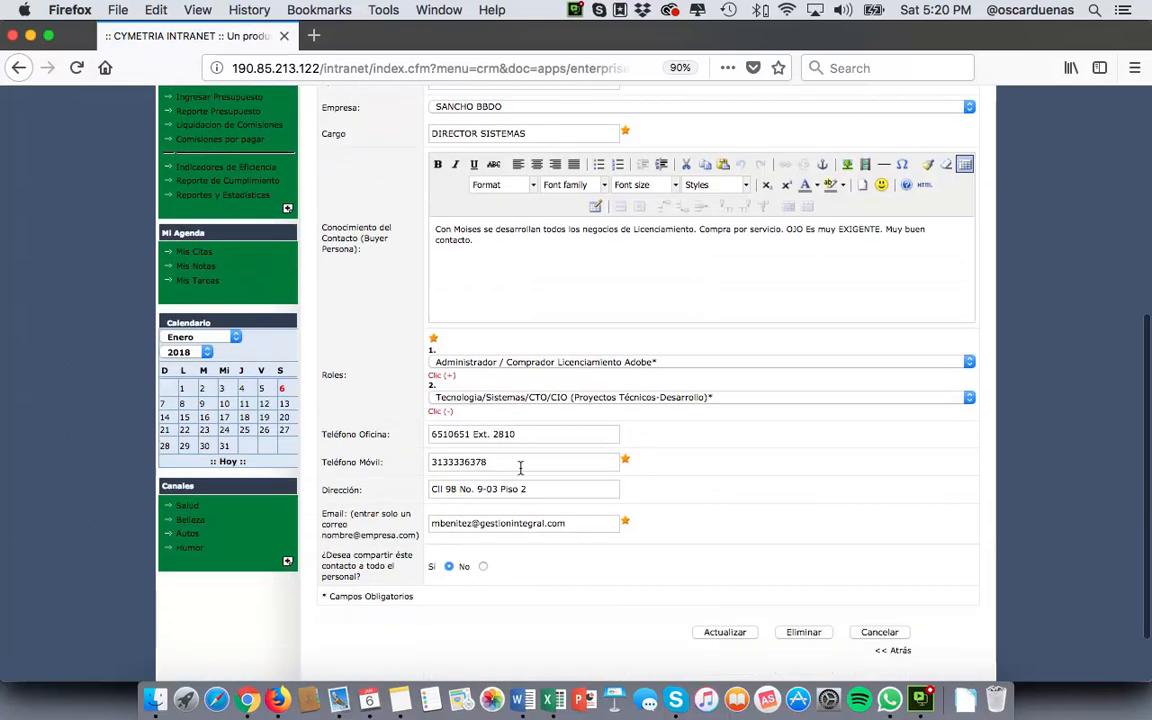
scroll(524, 465, up, 4)
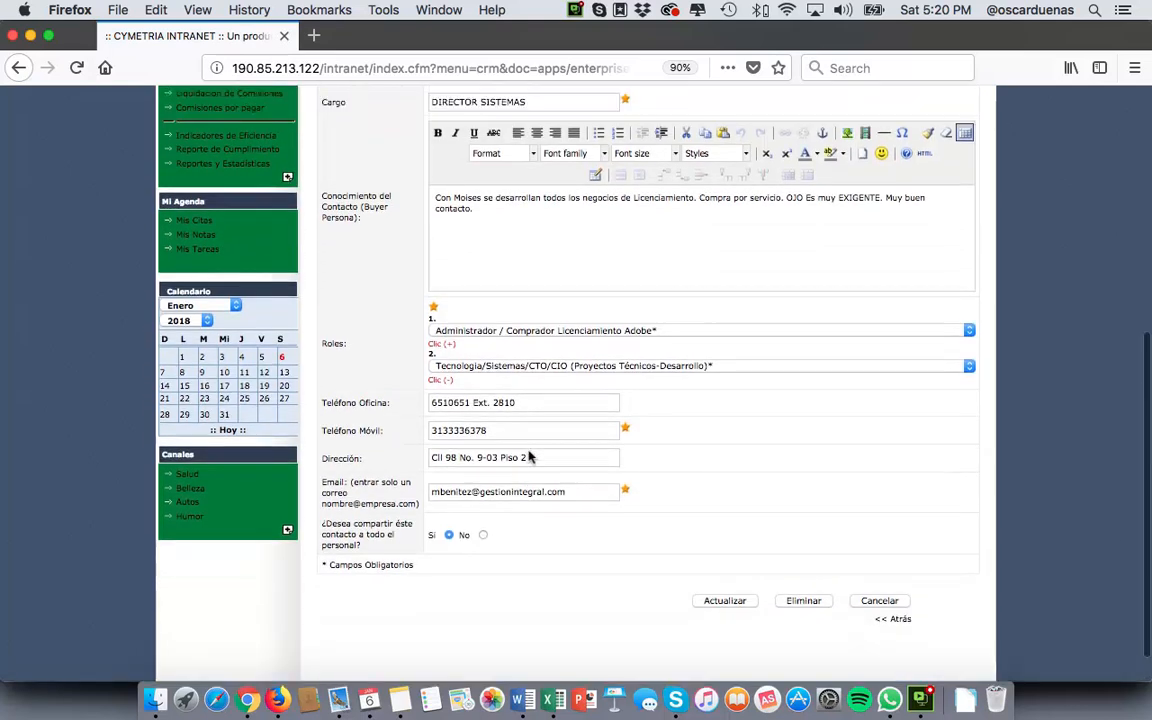
scroll(529, 446, up, 3)
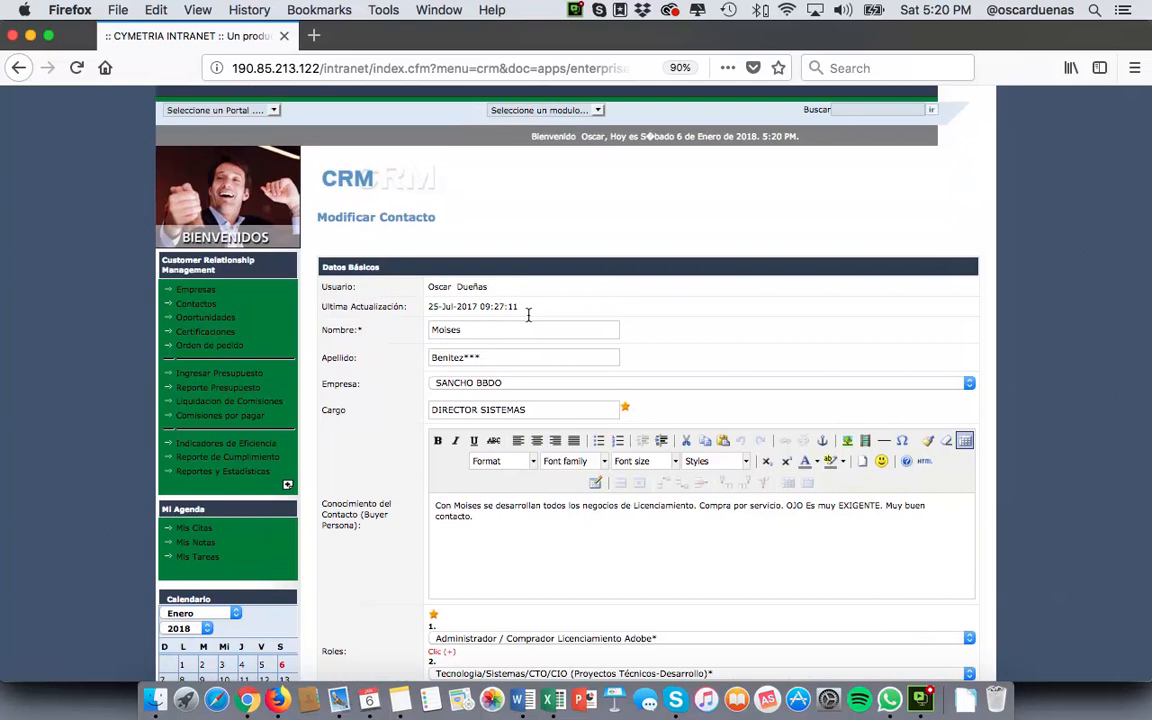
Examine the contact's first name and last name fields, including the asterisks after the last name.
double_click(443, 323)
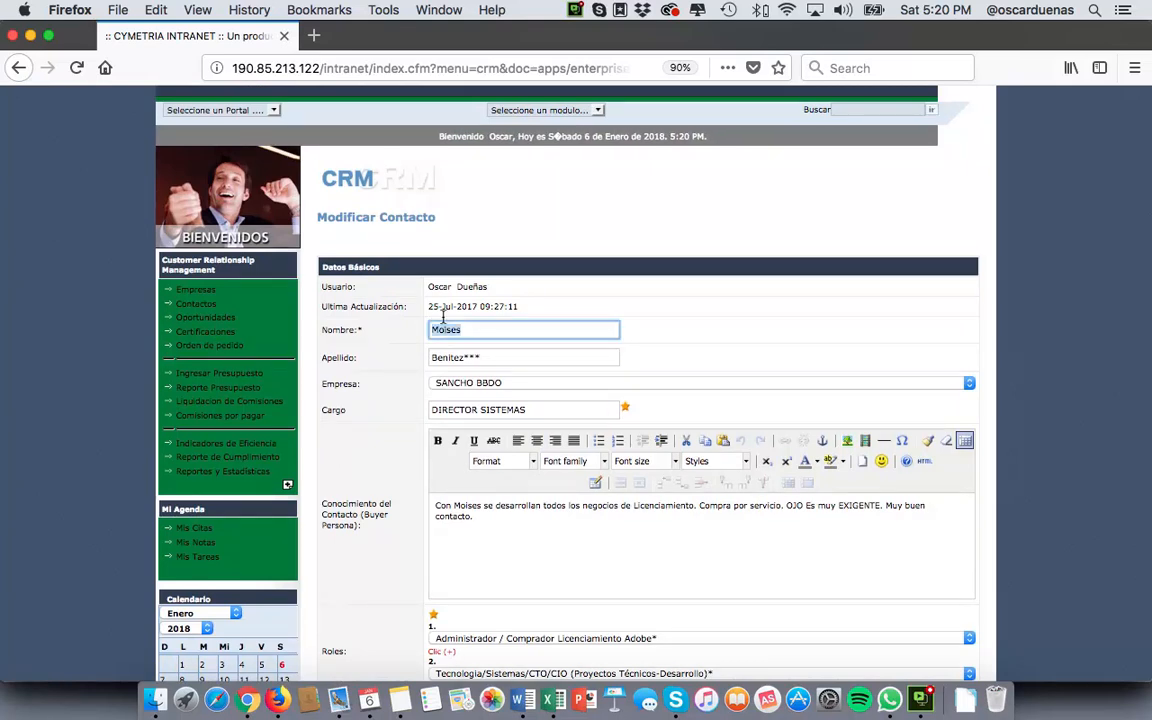
click(487, 327)
double_click(441, 354)
click(640, 356)
scroll(565, 357, down, 1)
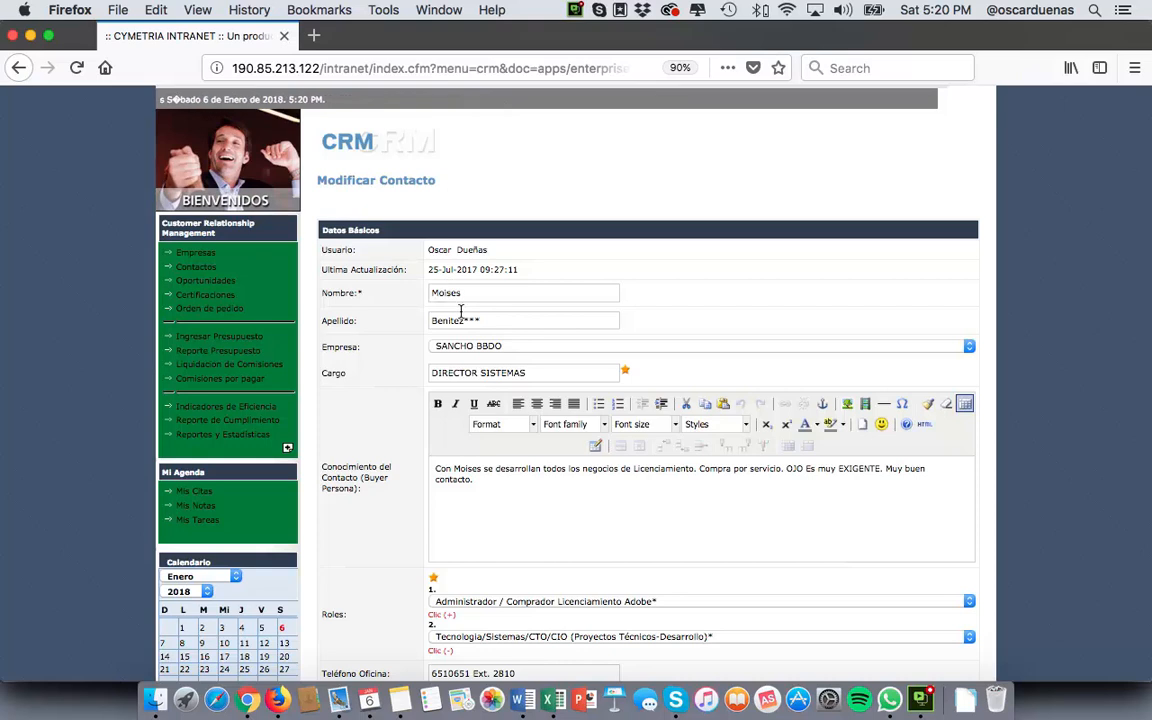
double_click(458, 320)
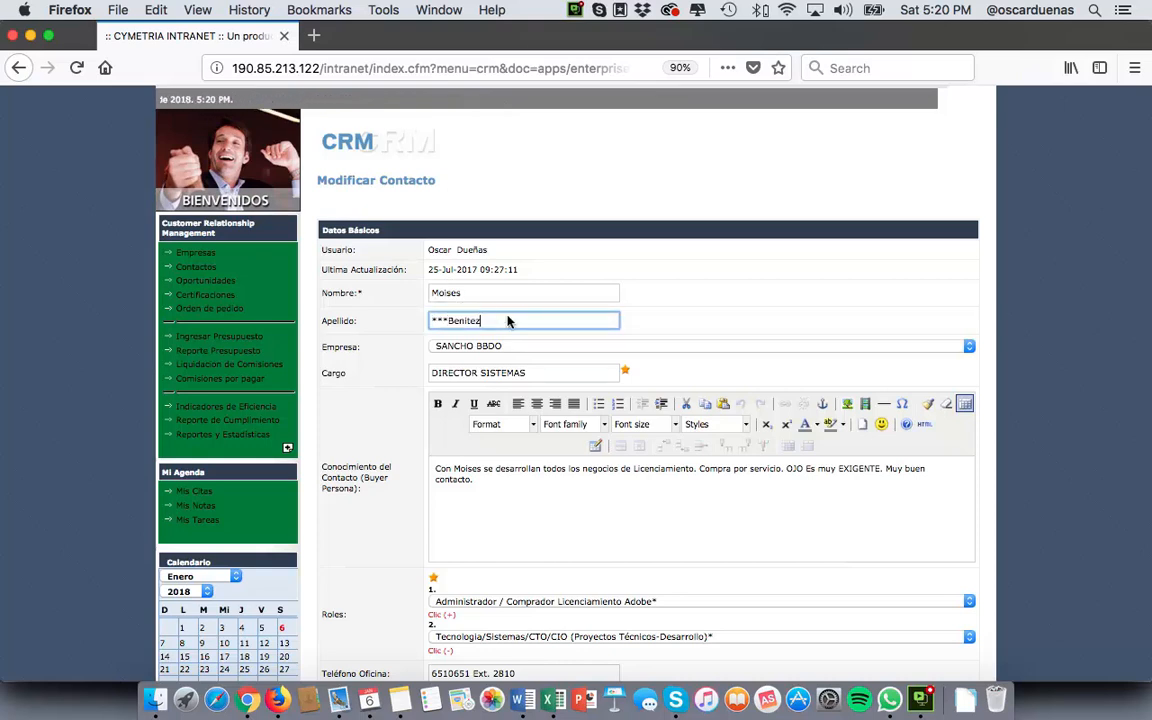
key(super+c)
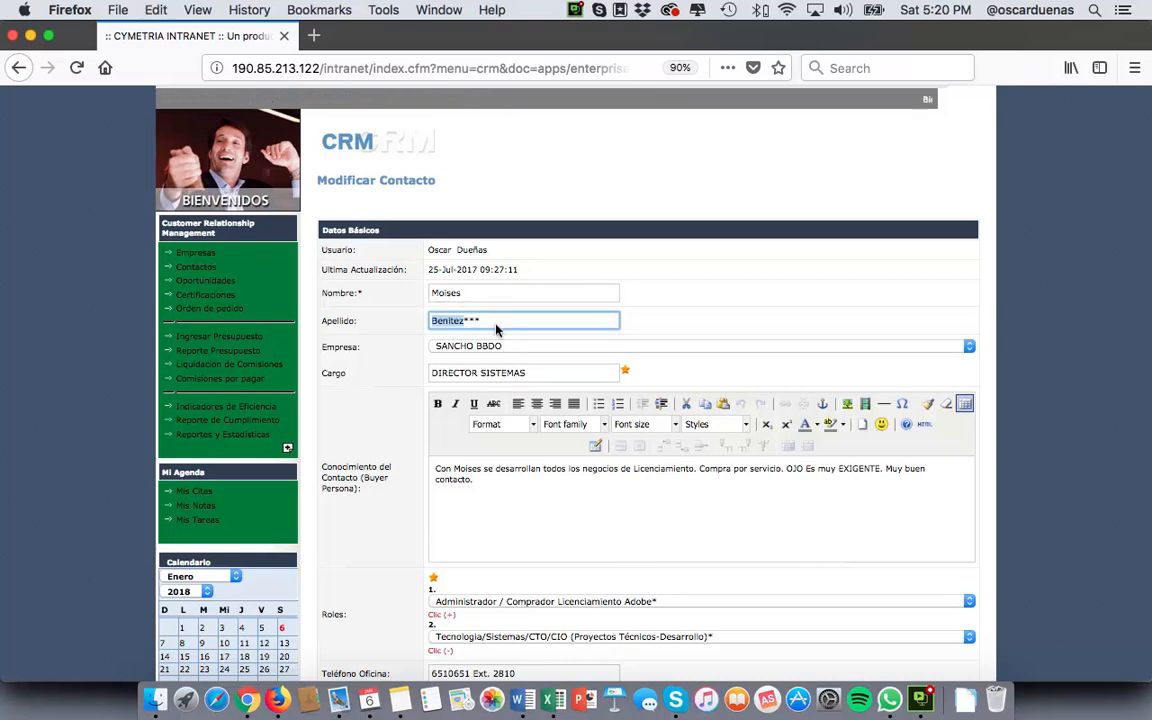
click(463, 321)
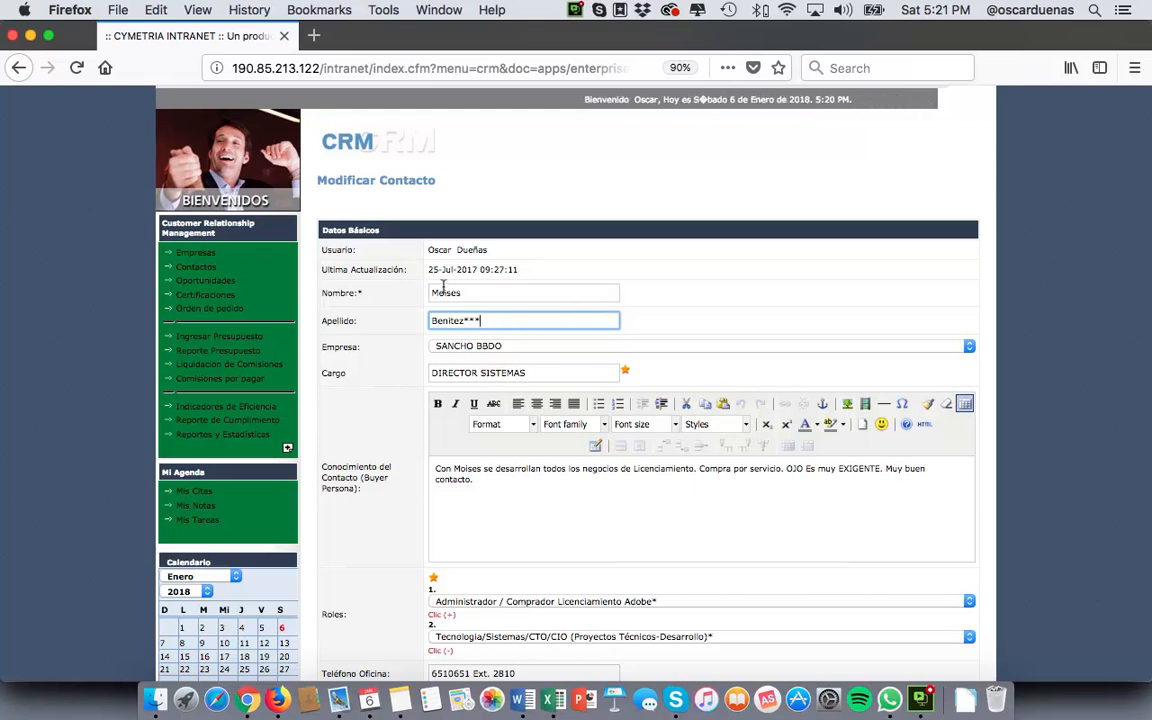
Examine the contact's job title in the Cargo field.
click(483, 371)
drag(527, 368, 396, 371)
click(396, 371)
scroll(405, 370, down, 3)
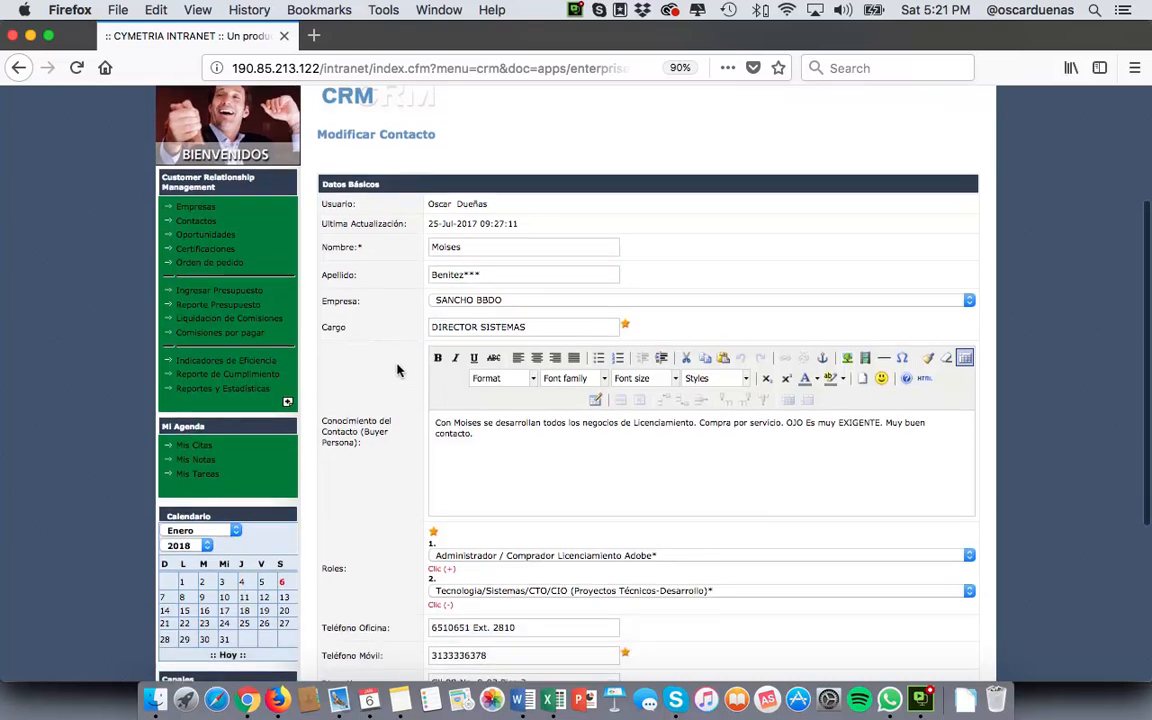
scroll(440, 355, down, 1)
Read the buyer persona notes in the contact's Conocimiento del Contacto field.
click(482, 337)
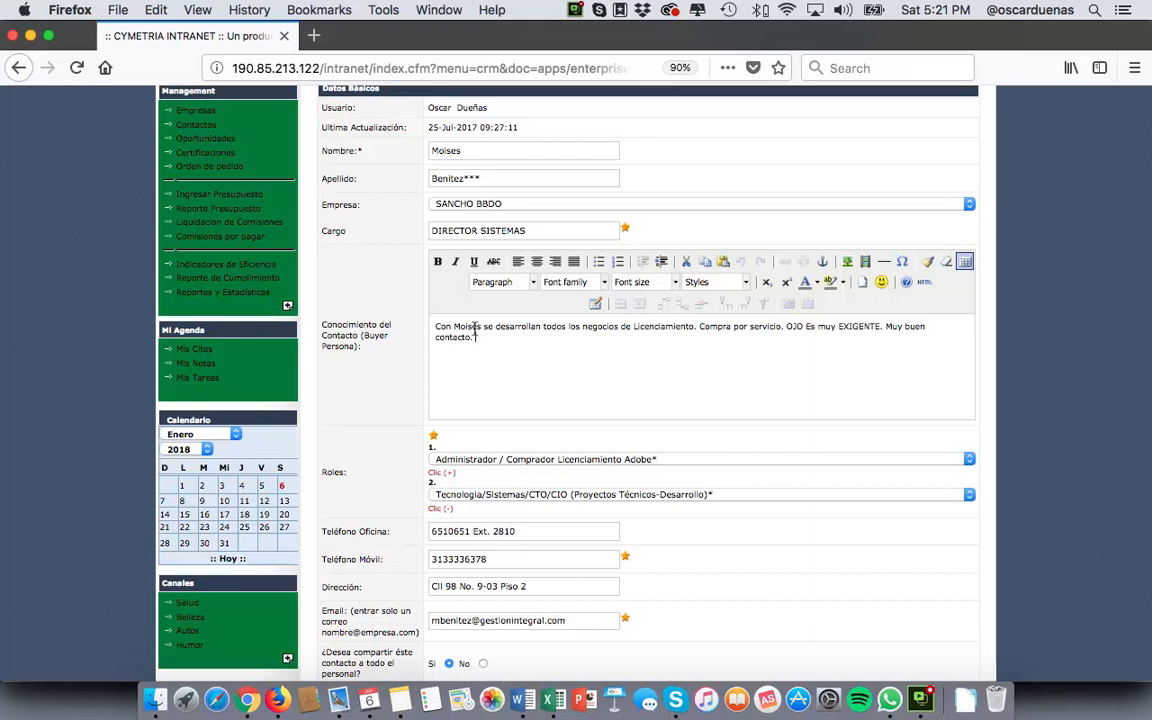
triple_click(477, 330)
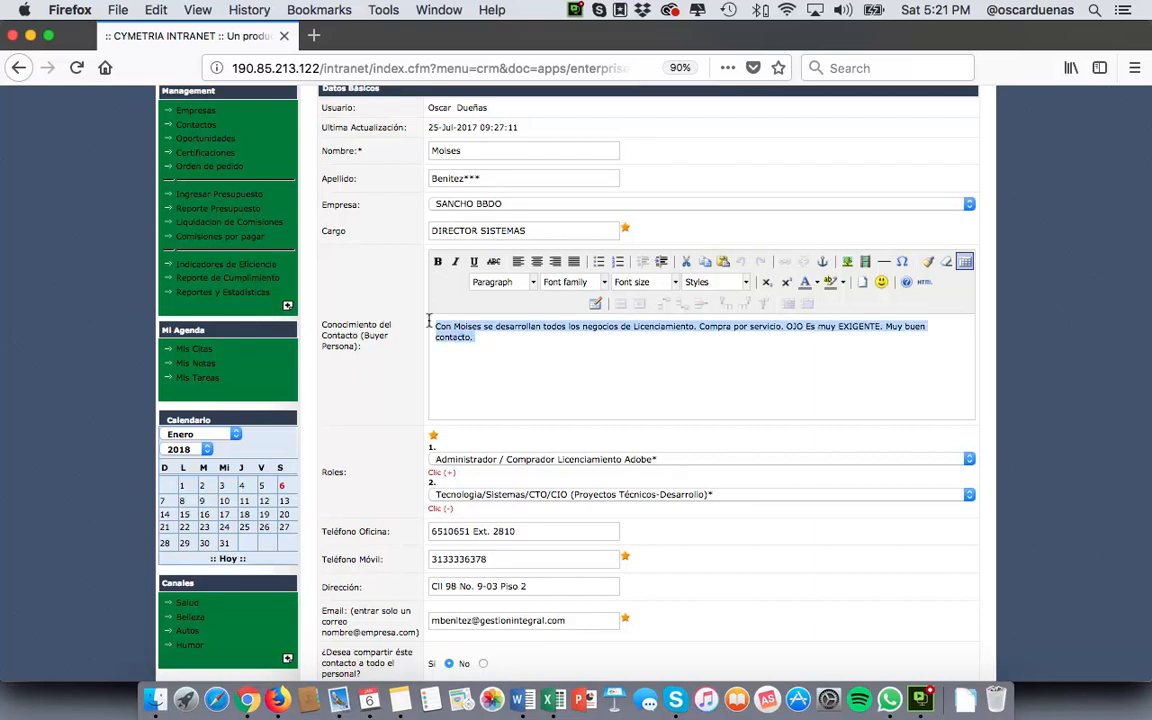
click(491, 330)
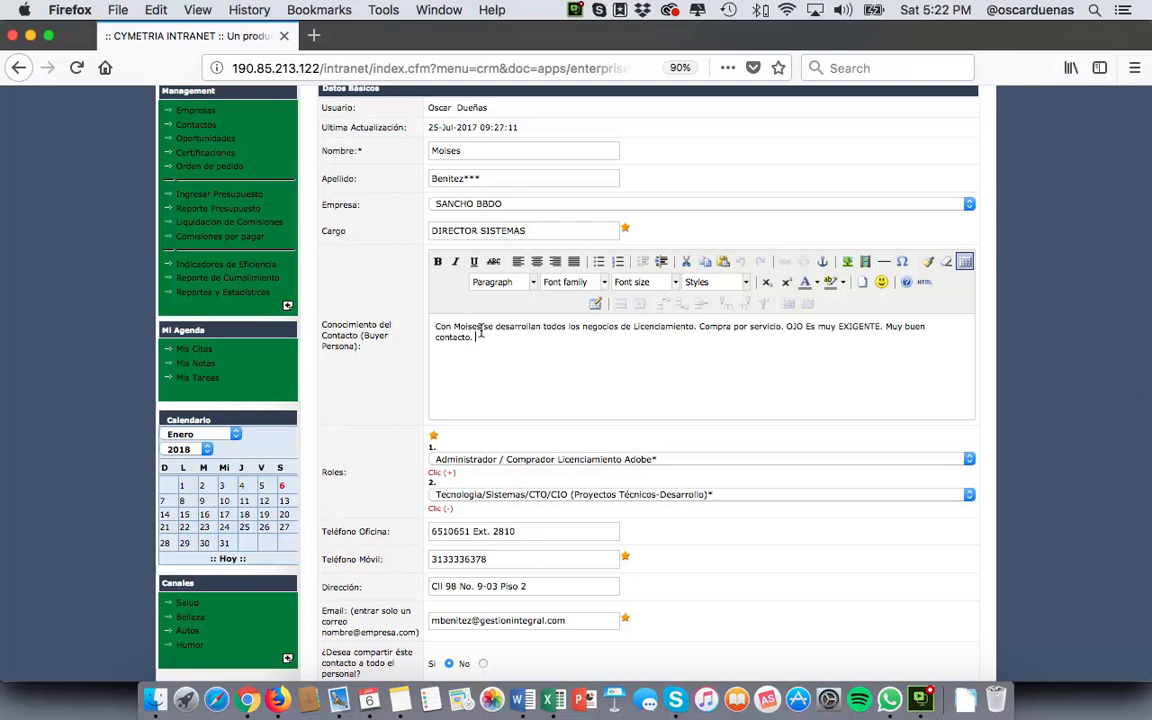
click(480, 358)
scroll(465, 374, down, 2)
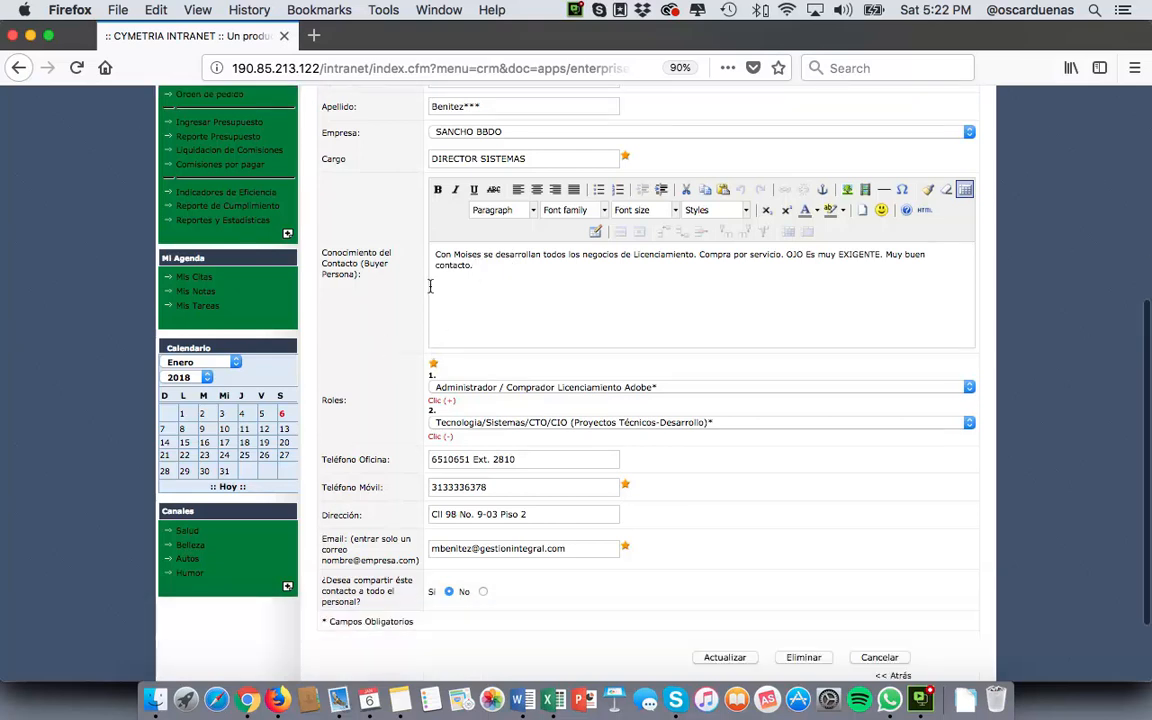
Review the full list of options for the contact's first role and leave the selected role unchanged.
scroll(490, 290, down, 3)
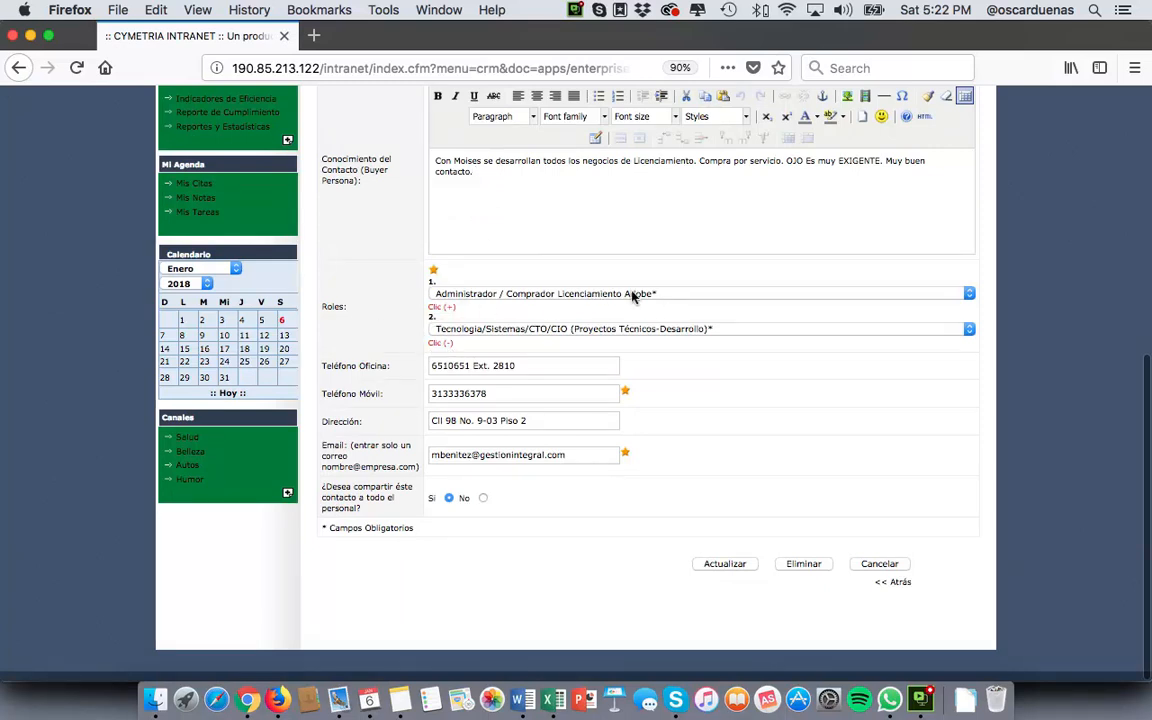
click(514, 294)
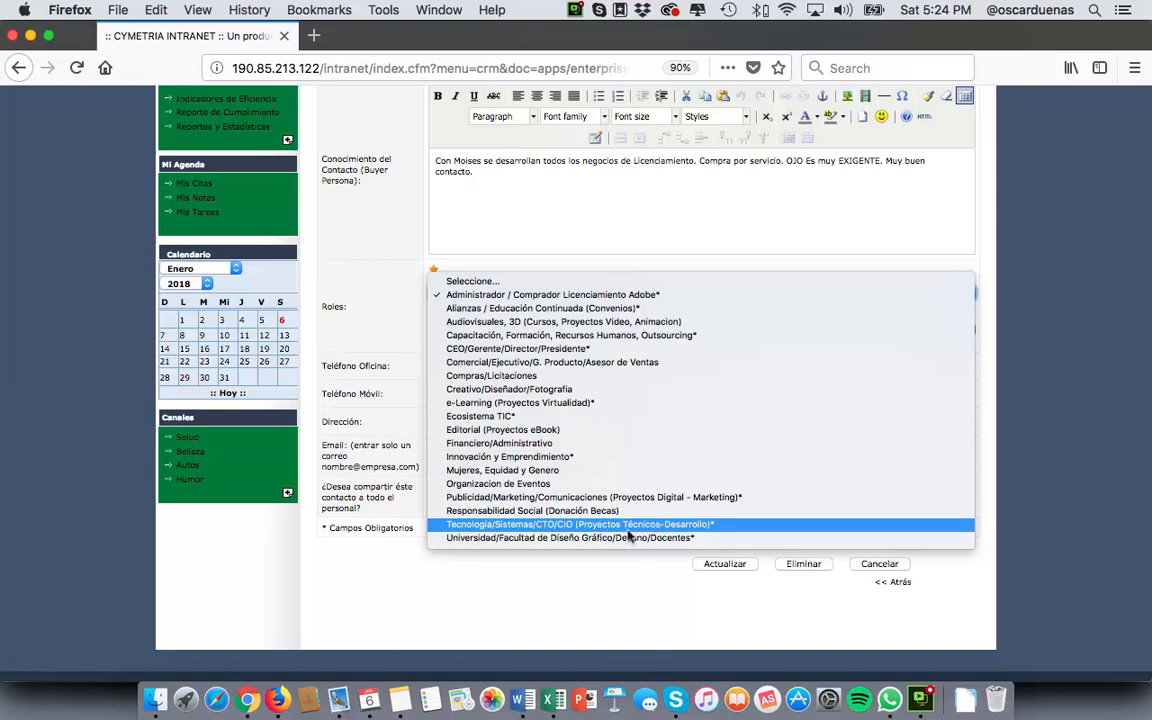
scroll(627, 537, down, 2)
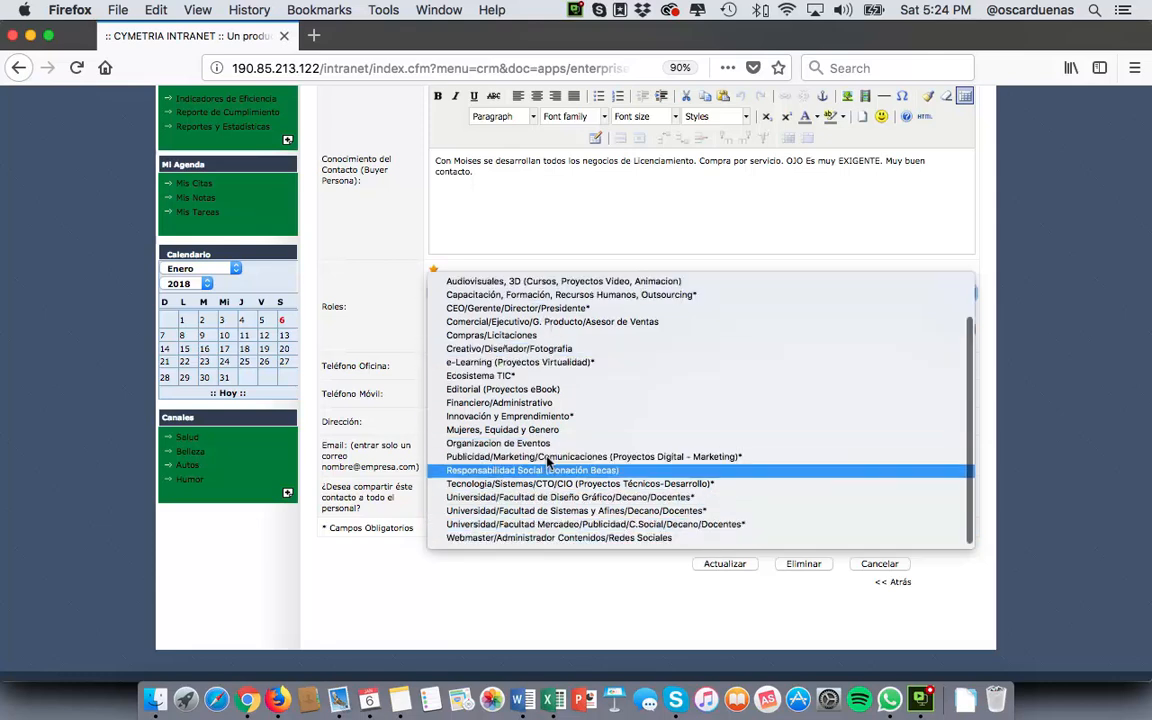
click(473, 217)
click(370, 315)
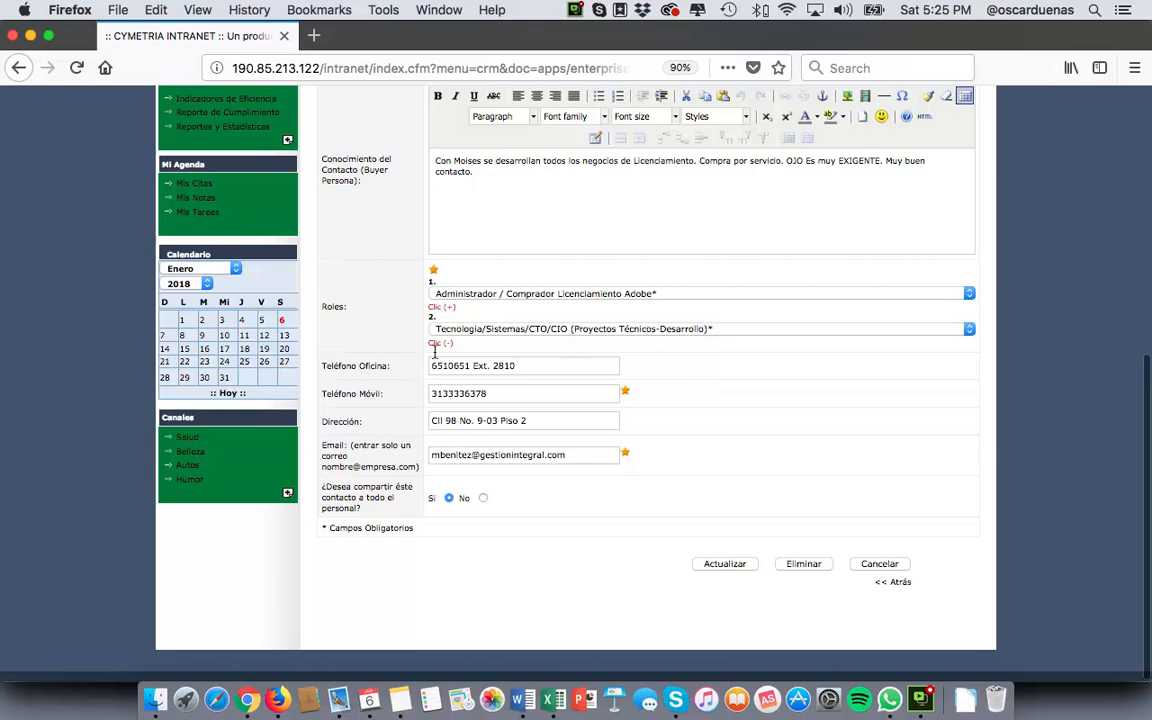
Examine the contact's mobile phone and email fields.
click(496, 390)
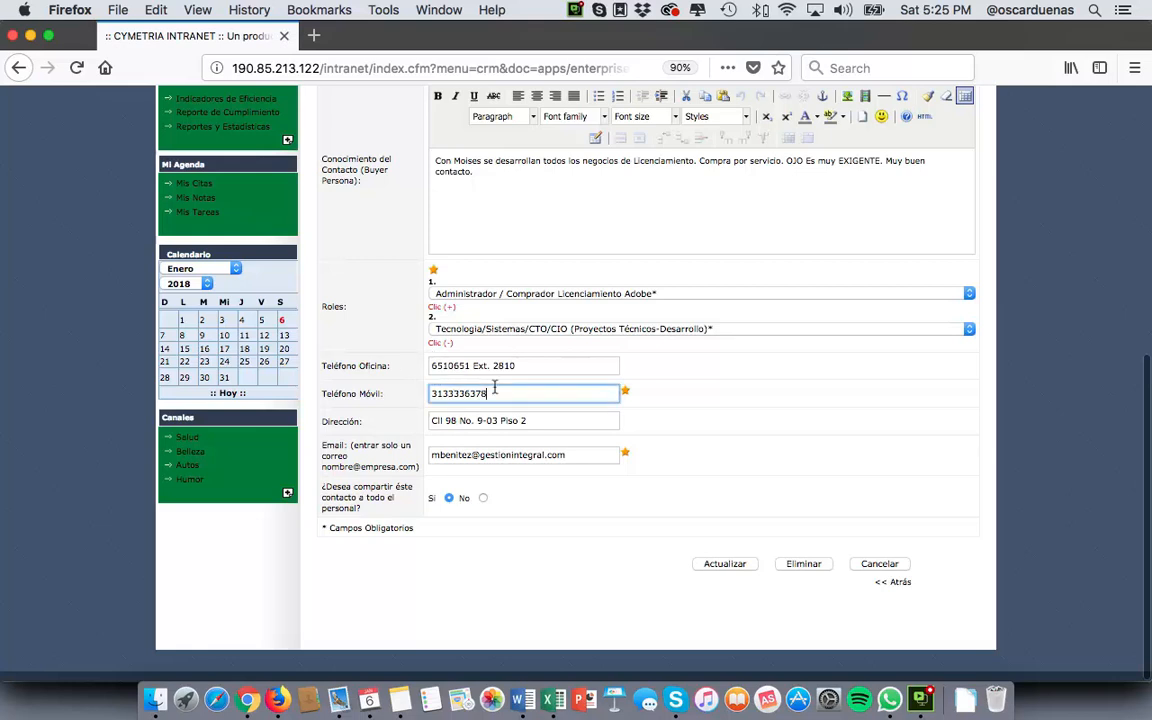
double_click(470, 390)
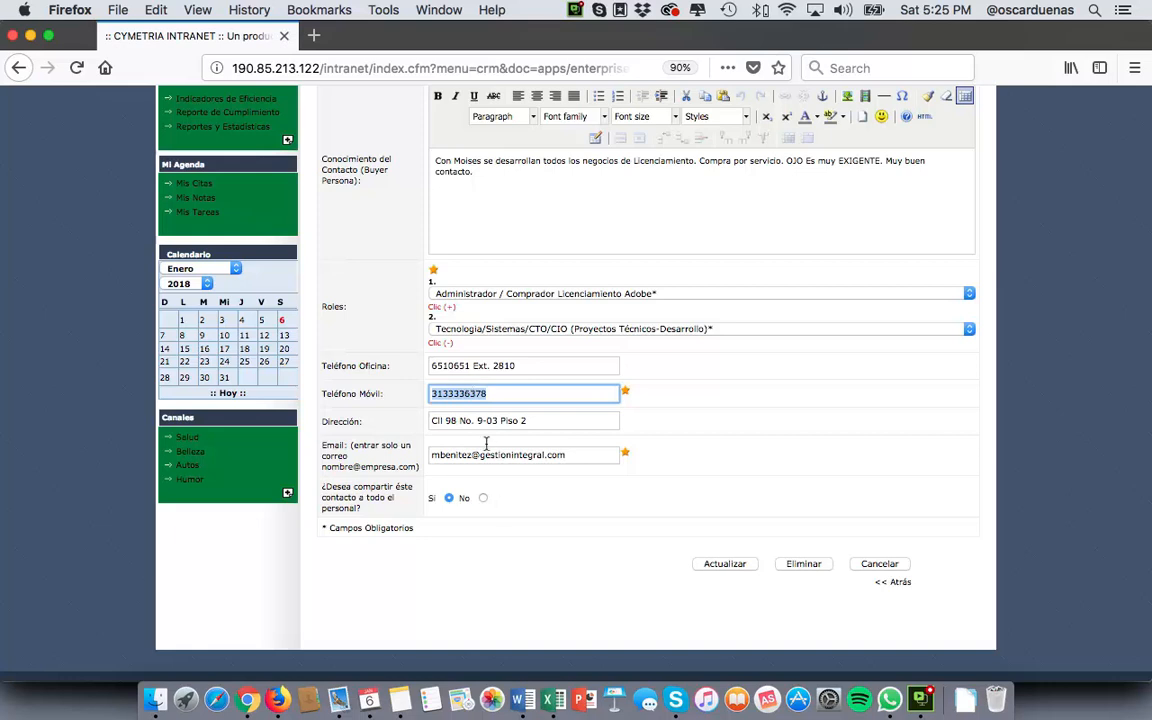
key(Tab)
key(Tab)
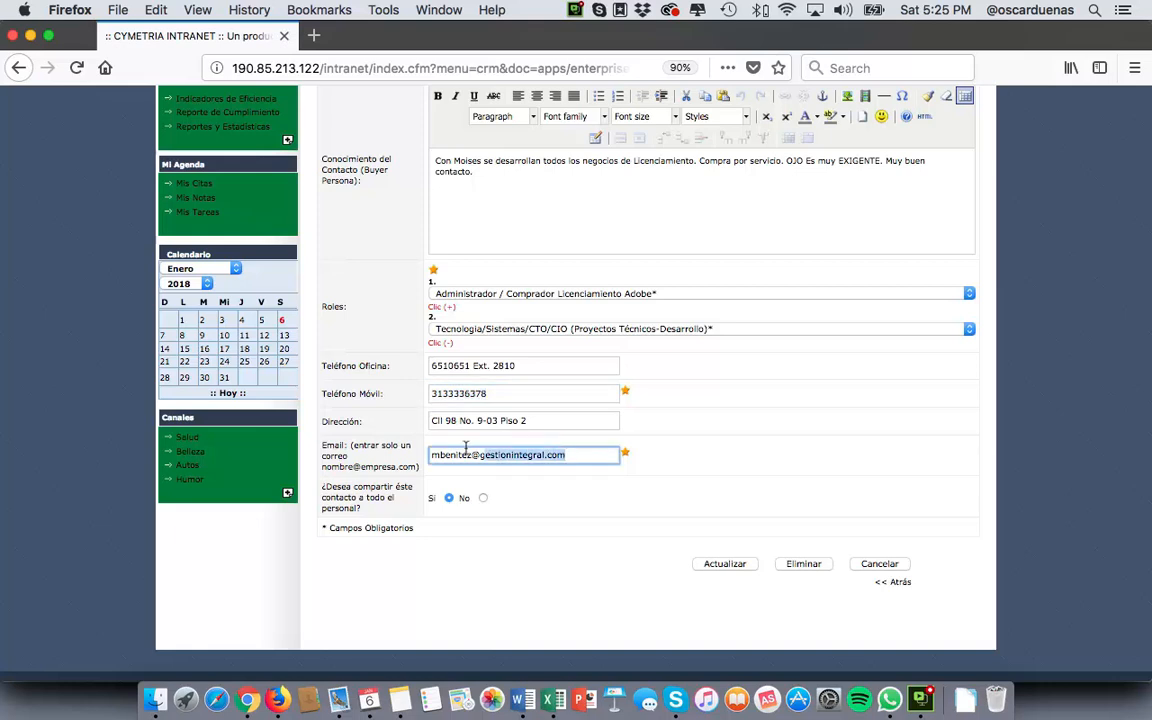
click(560, 447)
text(sdflfjkld)
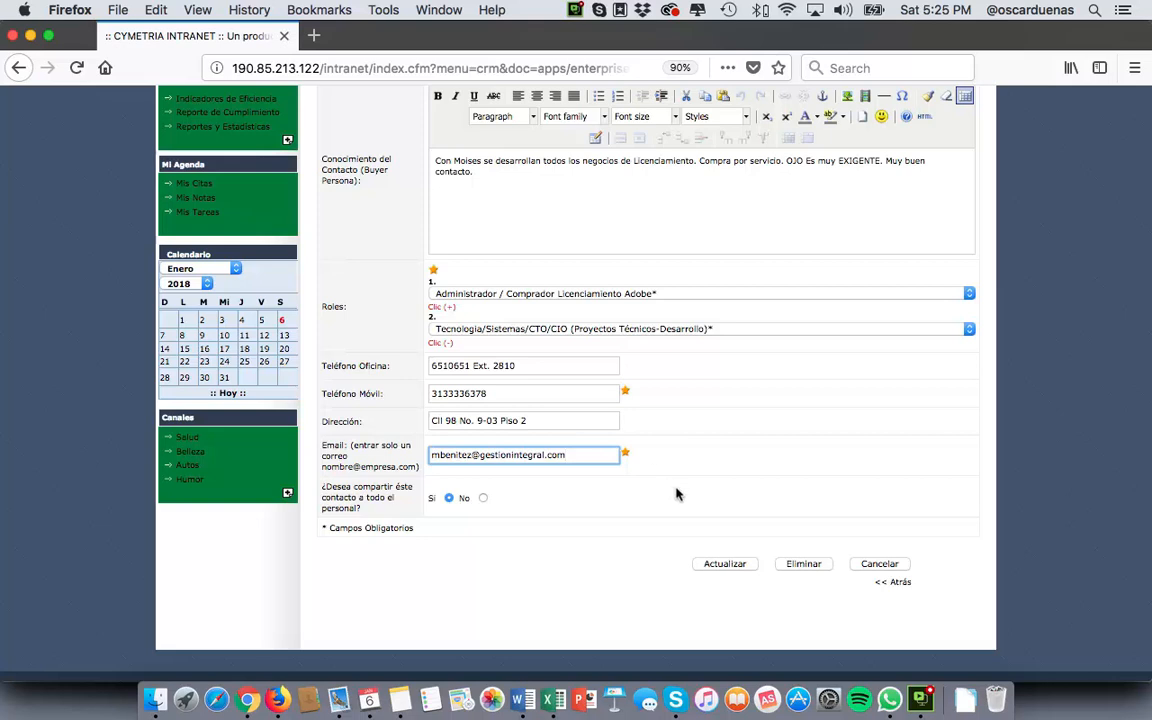
Check the contact record once more, go to the company list and filter it by the name SANCHO.
scroll(598, 420, up, 5)
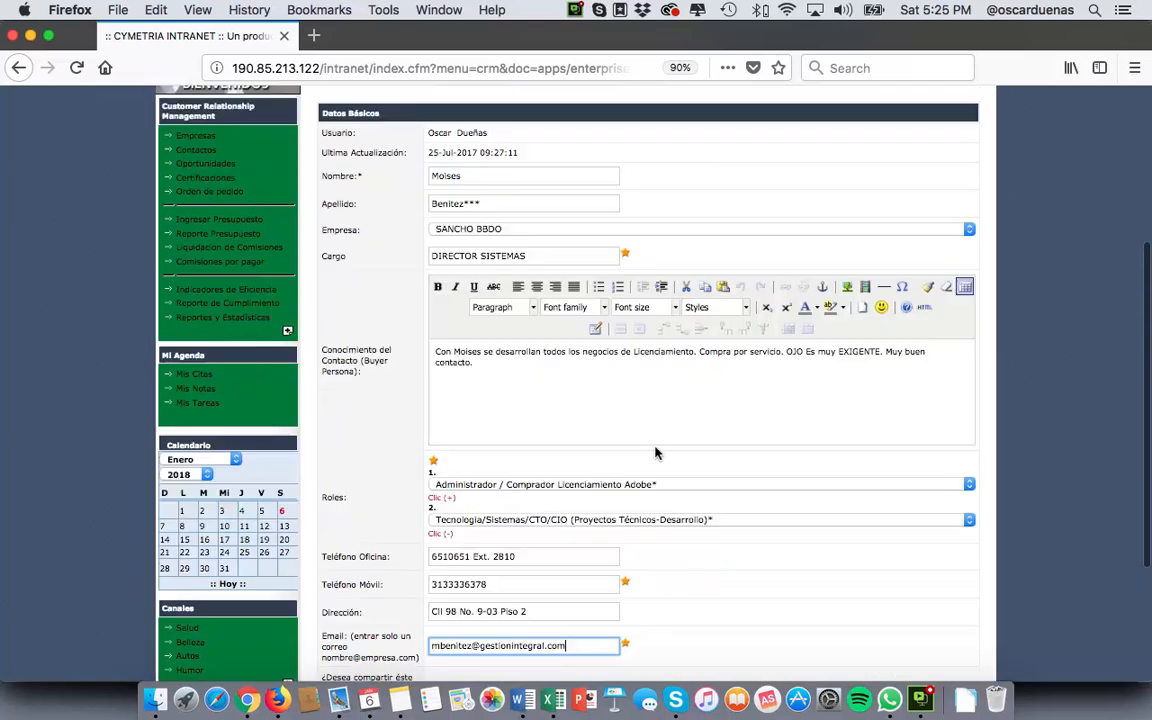
scroll(572, 289, down, 4)
click(700, 664)
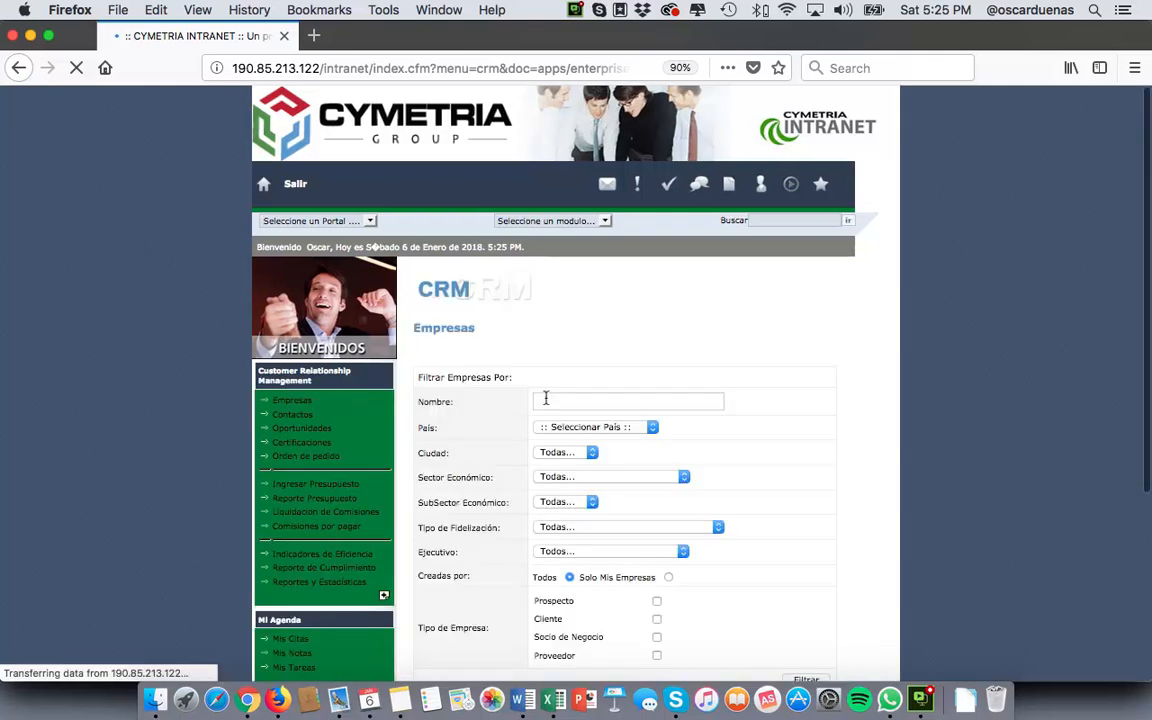
click(562, 397)
text(SANCHO)
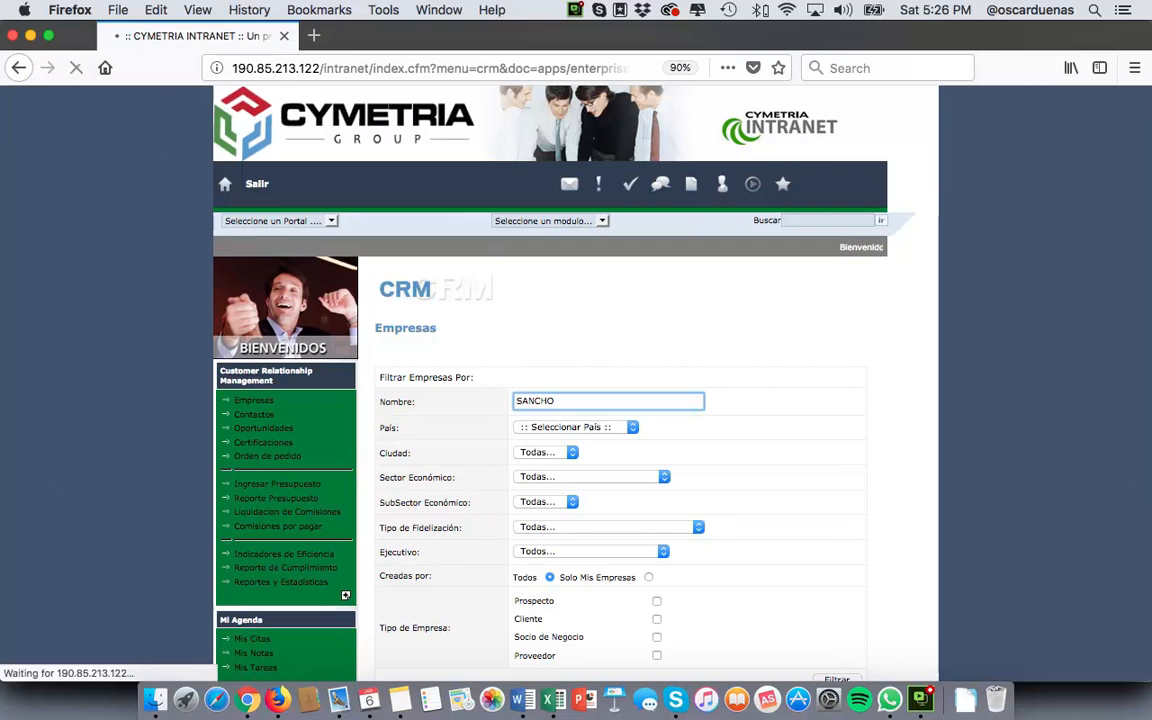
key(Return)
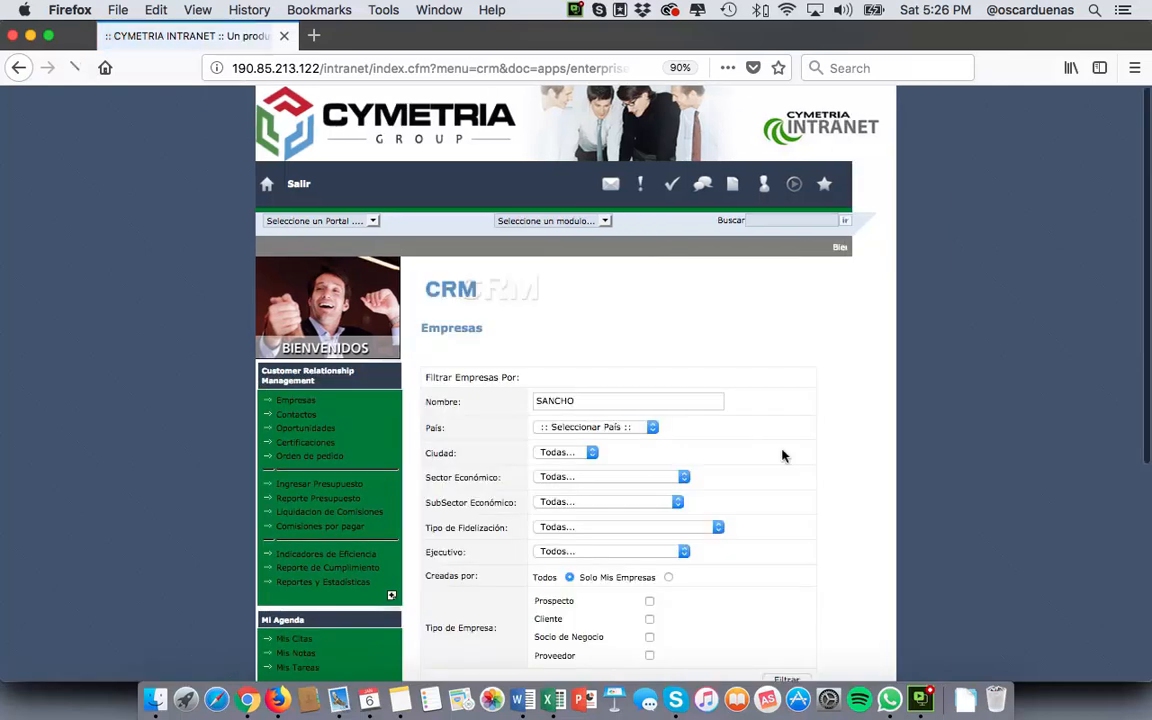
Open the SANCHO BBDO company record from the results and look over its basic data.
scroll(705, 453, down, 5)
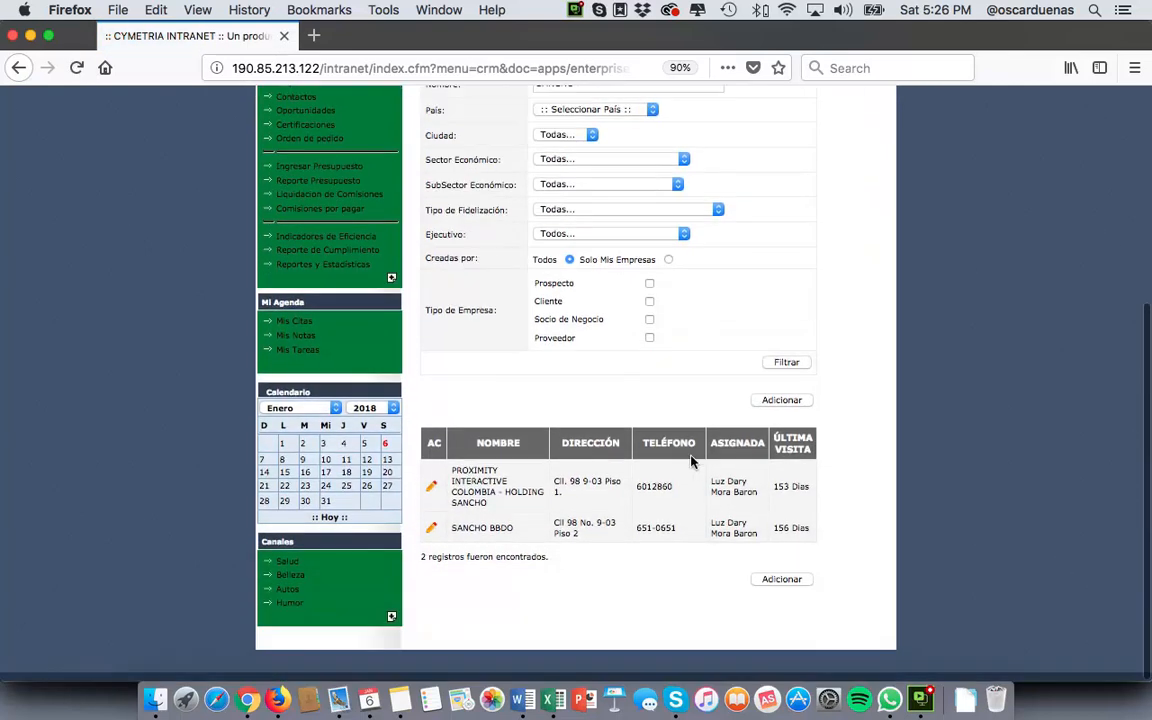
click(494, 528)
scroll(619, 483, down, 10)
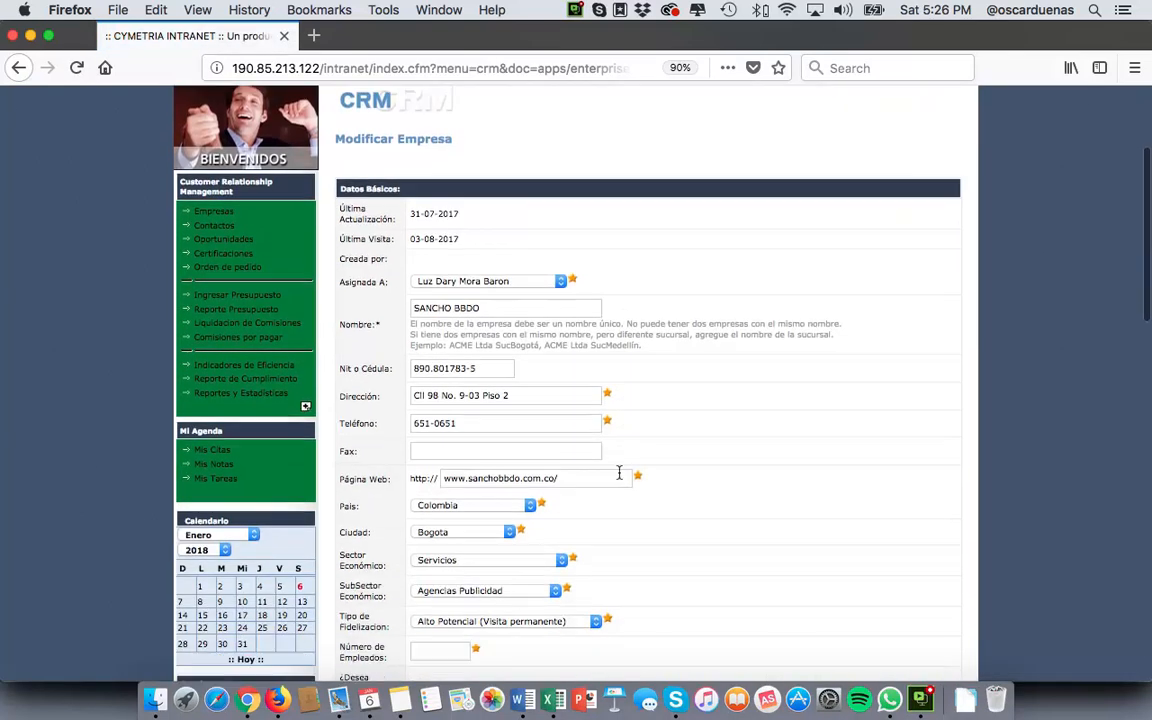
Skim the SANCHO BBDO record through its billing history and customer knowledge notes, and return to its address and phone fields.
scroll(619, 476, down, 8)
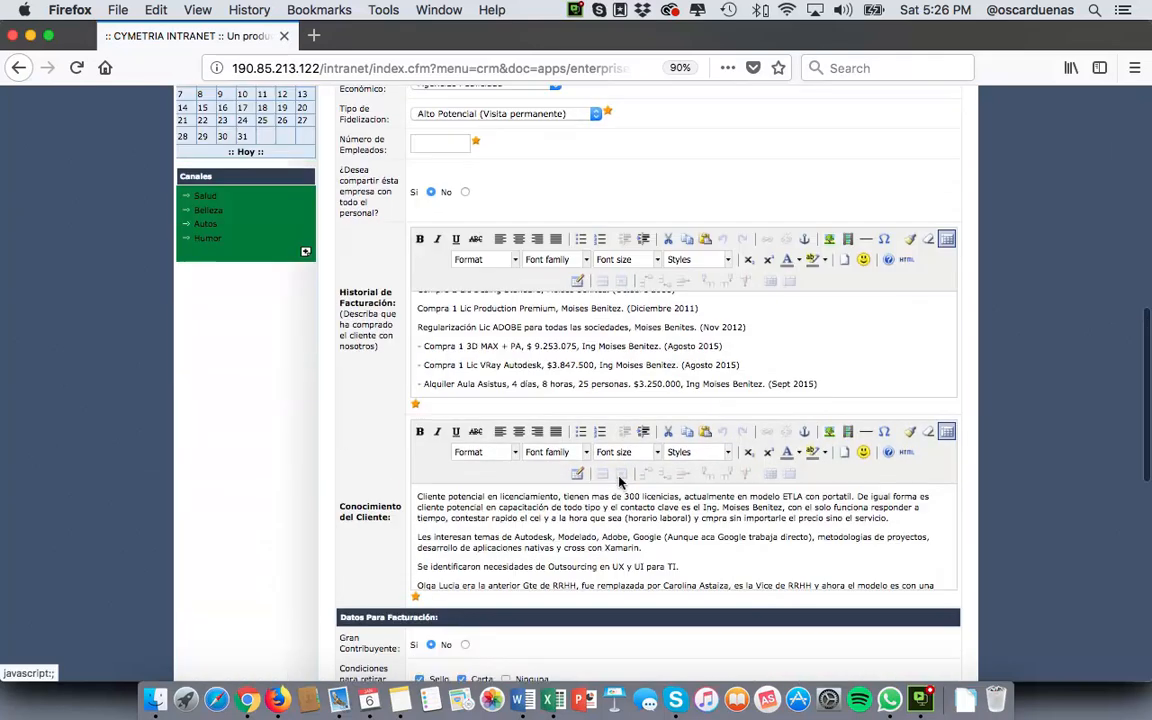
scroll(619, 483, down, 1)
scroll(619, 483, down, 5)
scroll(619, 472, up, 2)
scroll(619, 472, up, 10)
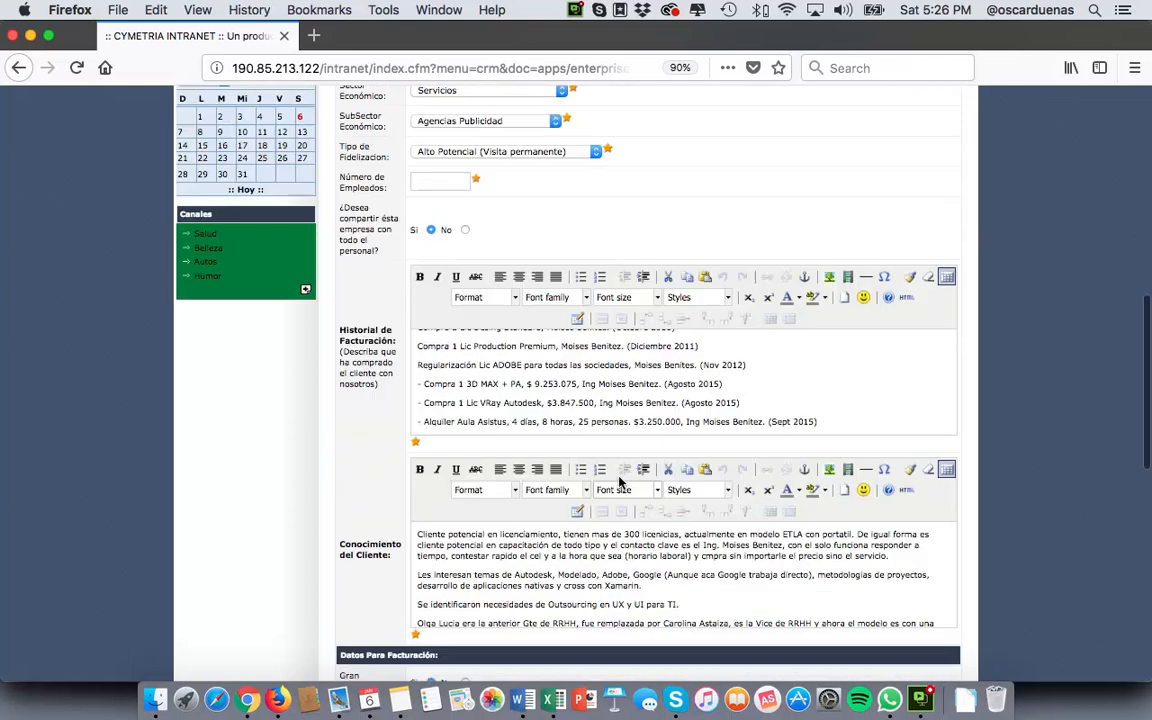
scroll(485, 330, up, 3)
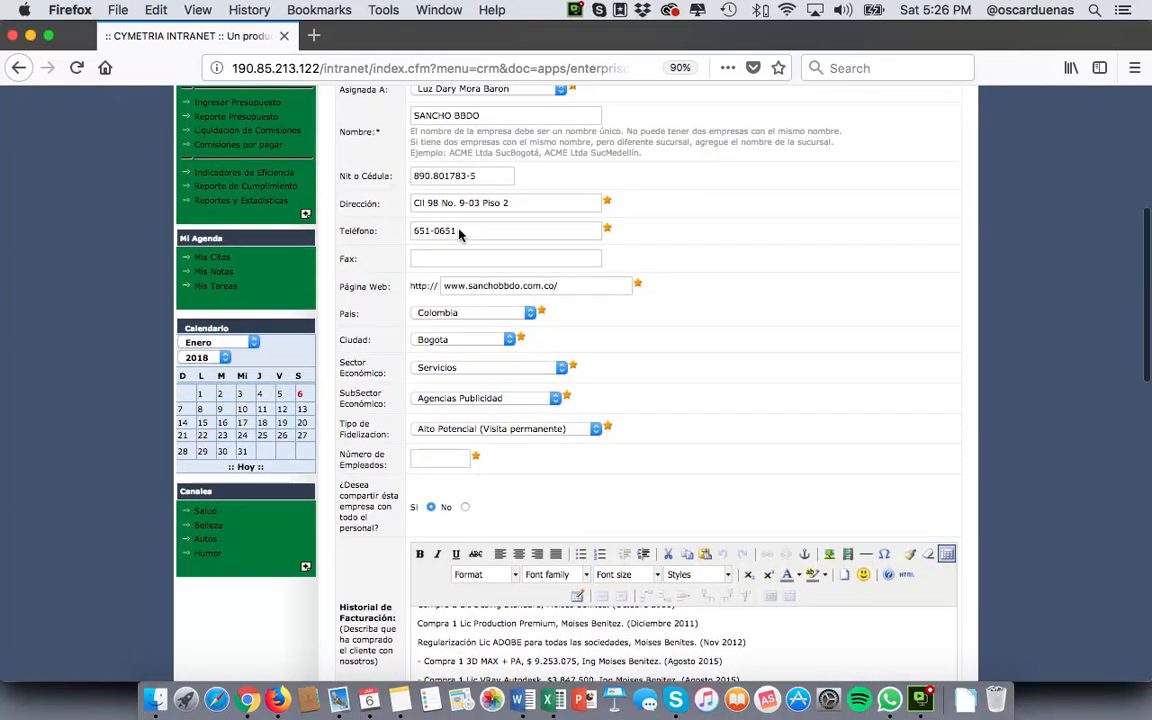
scroll(488, 220, up, 2)
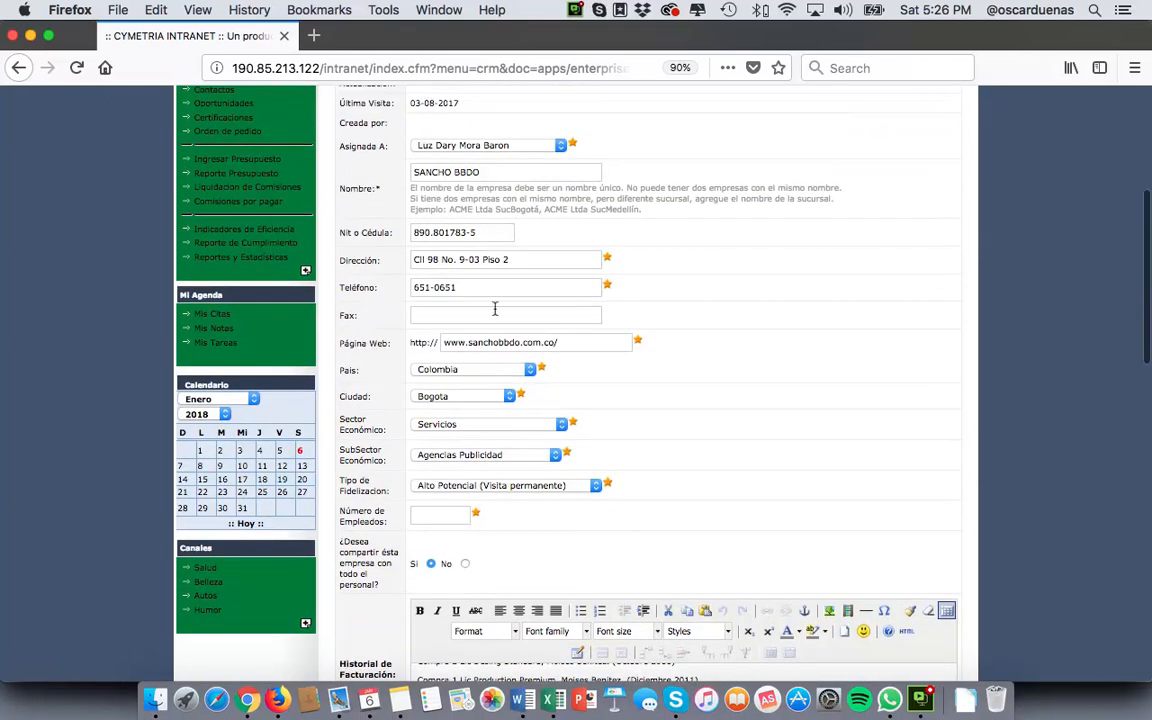
Read the company's sector and loyalty classification, billing history, customer knowledge notes and invoicing conditions.
scroll(505, 300, down, 3)
scroll(511, 352, down, 3)
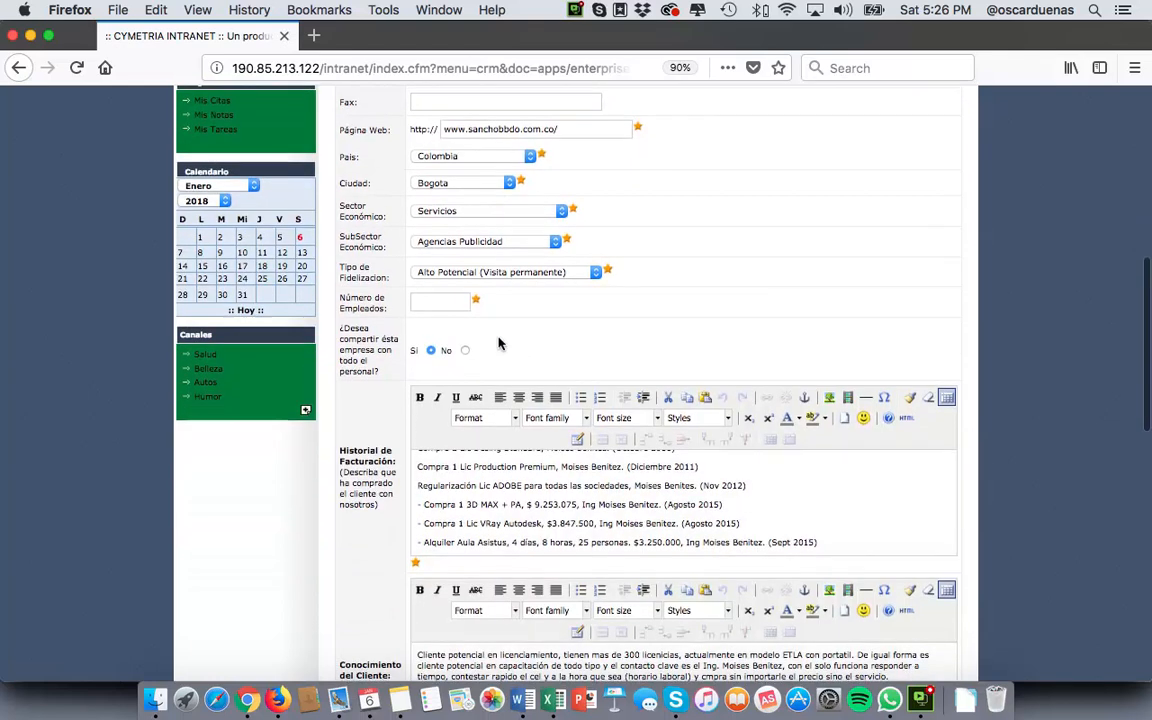
scroll(515, 300, down, 3)
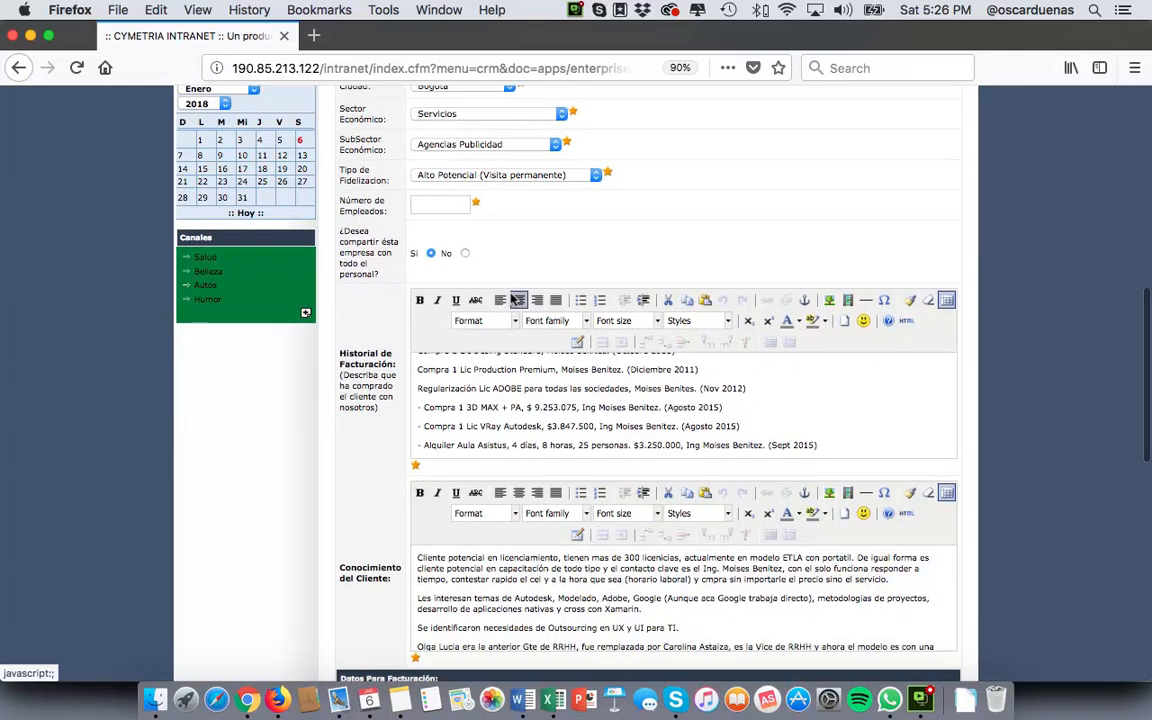
scroll(515, 300, down, 5)
scroll(512, 263, down, 3)
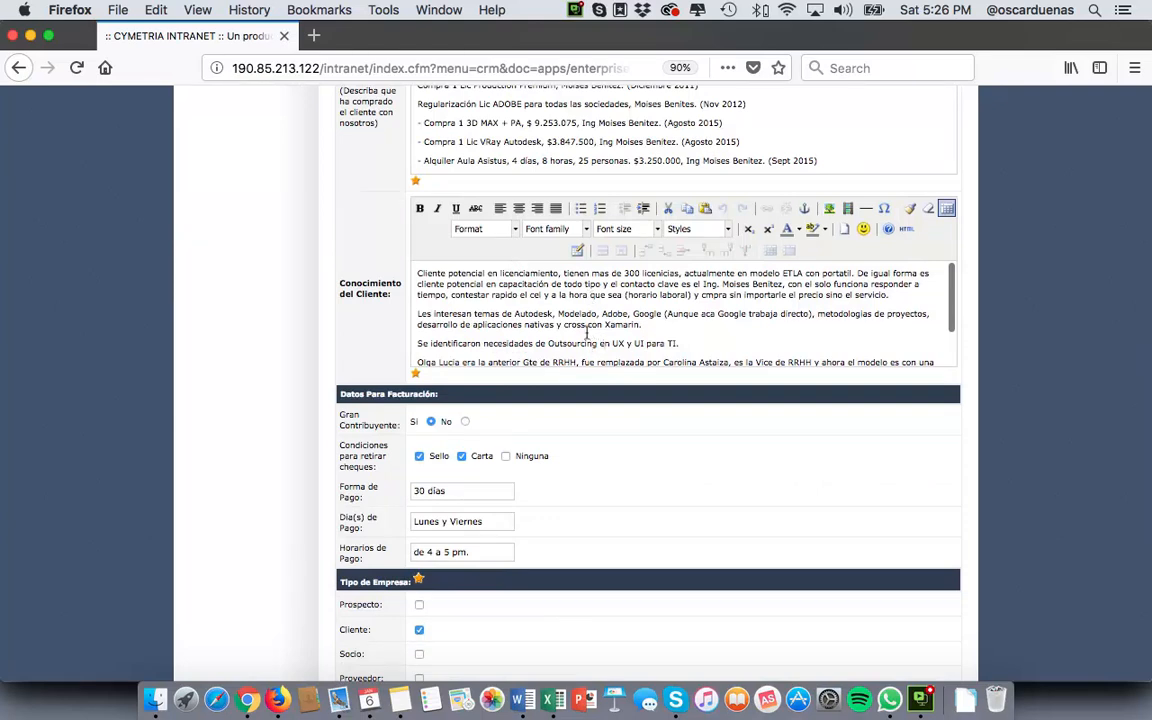
scroll(531, 299, down, 2)
scroll(528, 310, down, 1)
scroll(528, 315, down, 5)
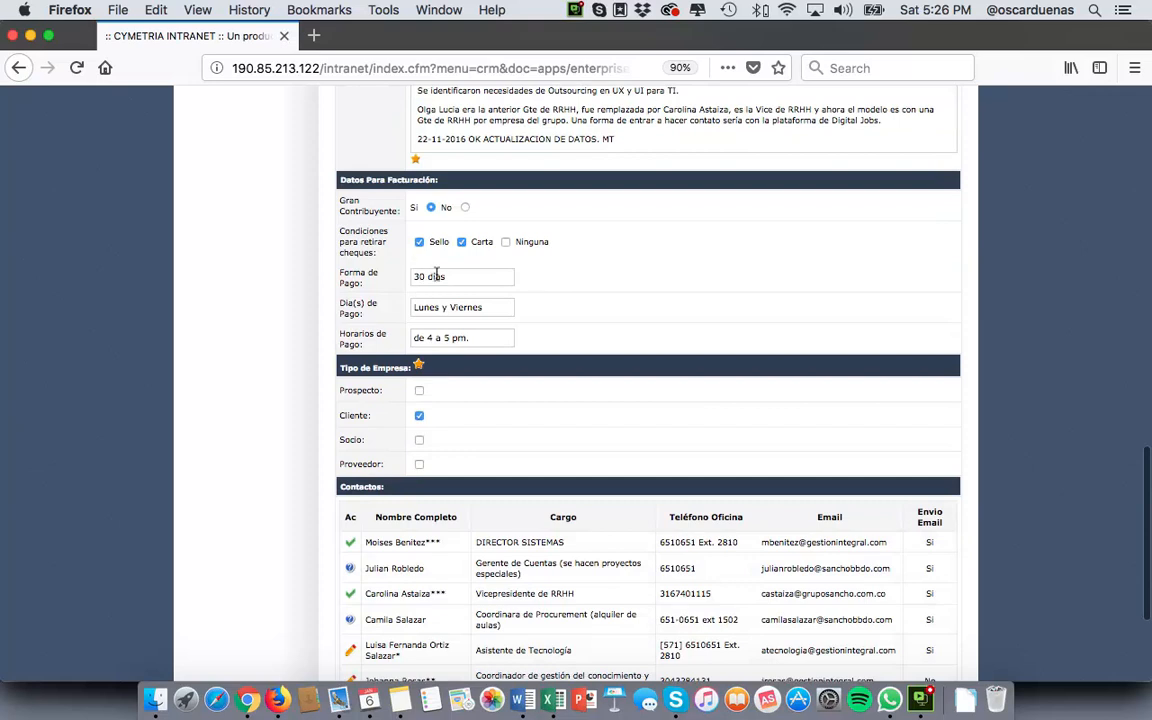
Examine the company type and the list of linked contacts, including their status marks, positions, phones and emails.
scroll(530, 460, down, 5)
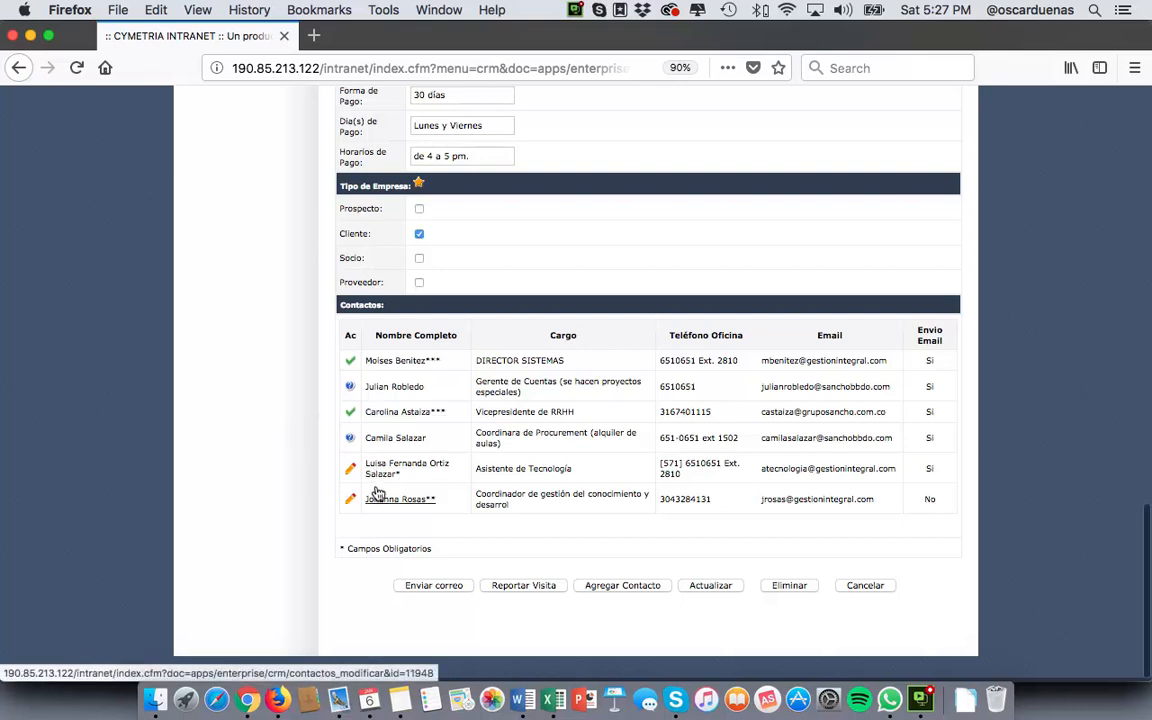
scroll(385, 420, up, 1)
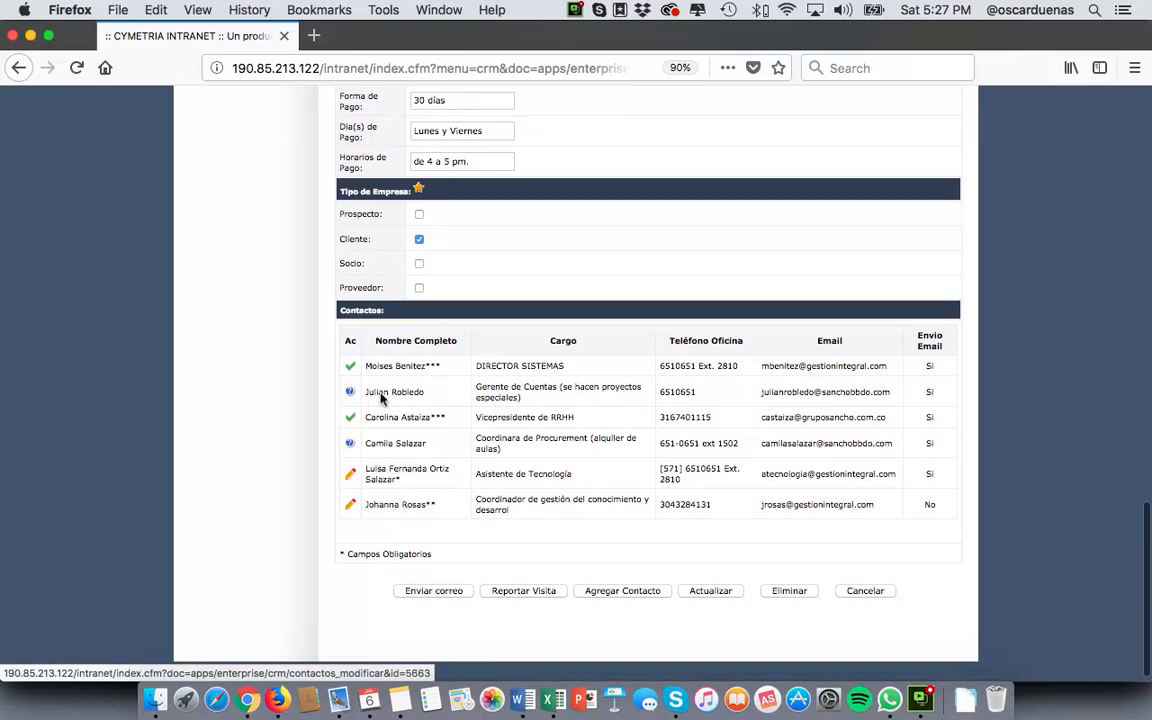
mouse_move(350, 393)
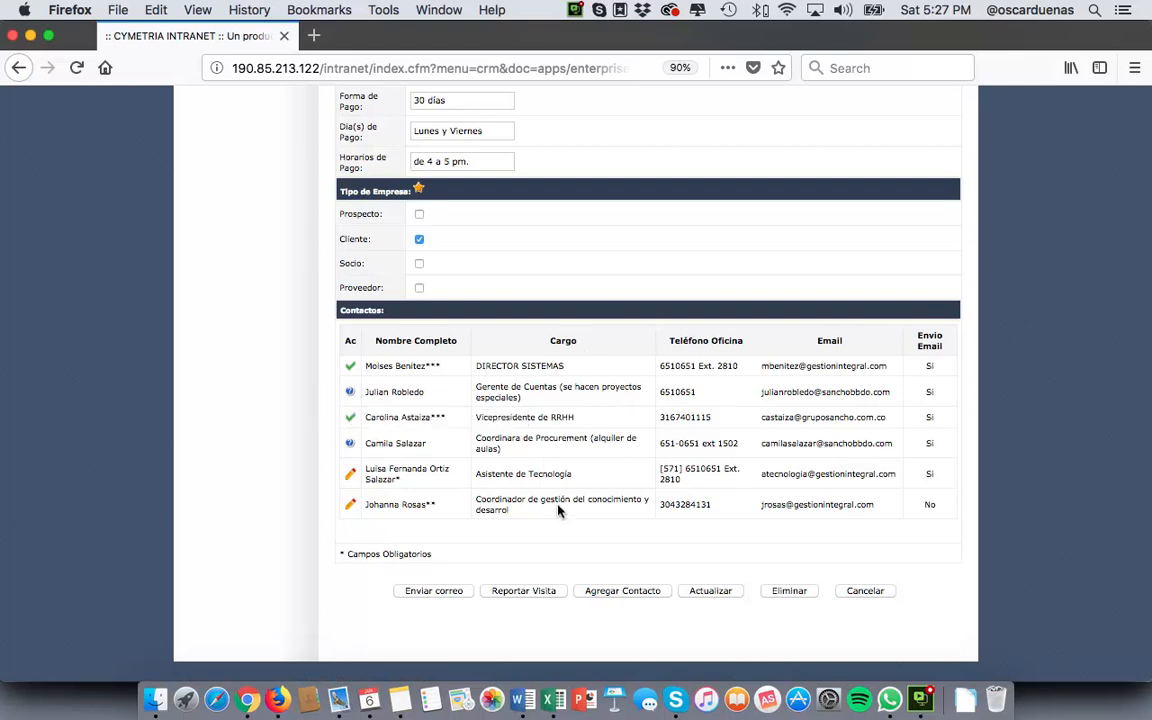
scroll(590, 472, up, 3)
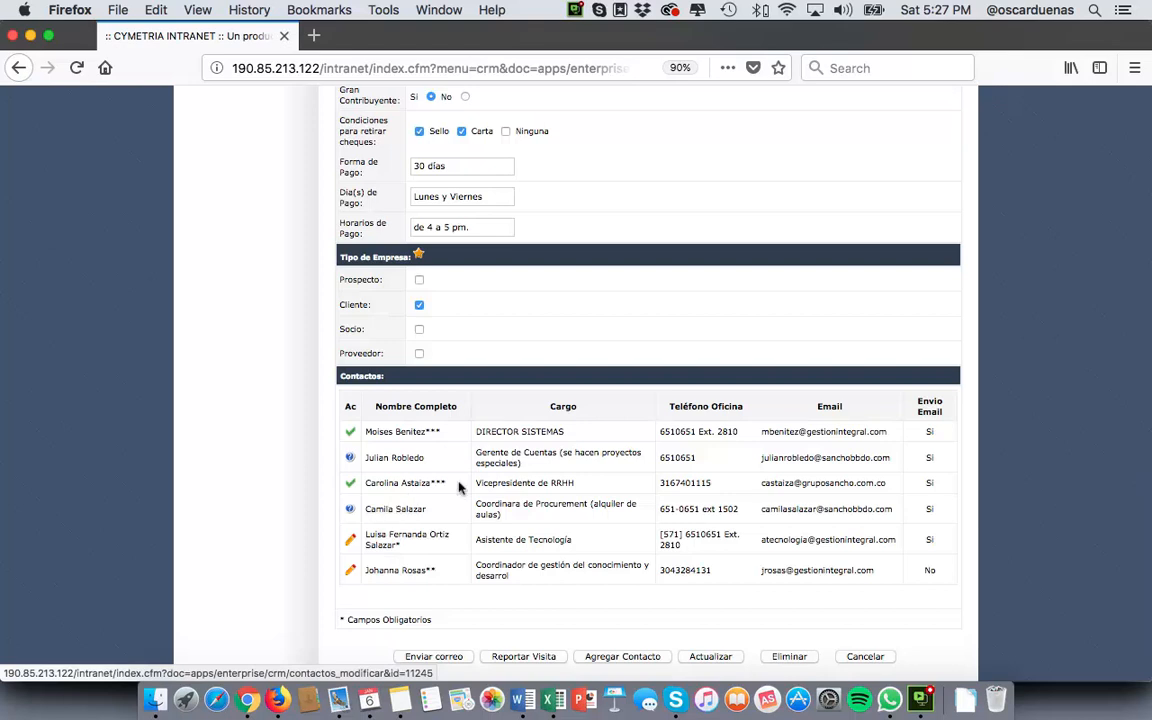
scroll(410, 495, down, 2)
Go back to the beginning of the company record and look over its basic data again.
scroll(470, 485, up, 5)
scroll(476, 478, up, 10)
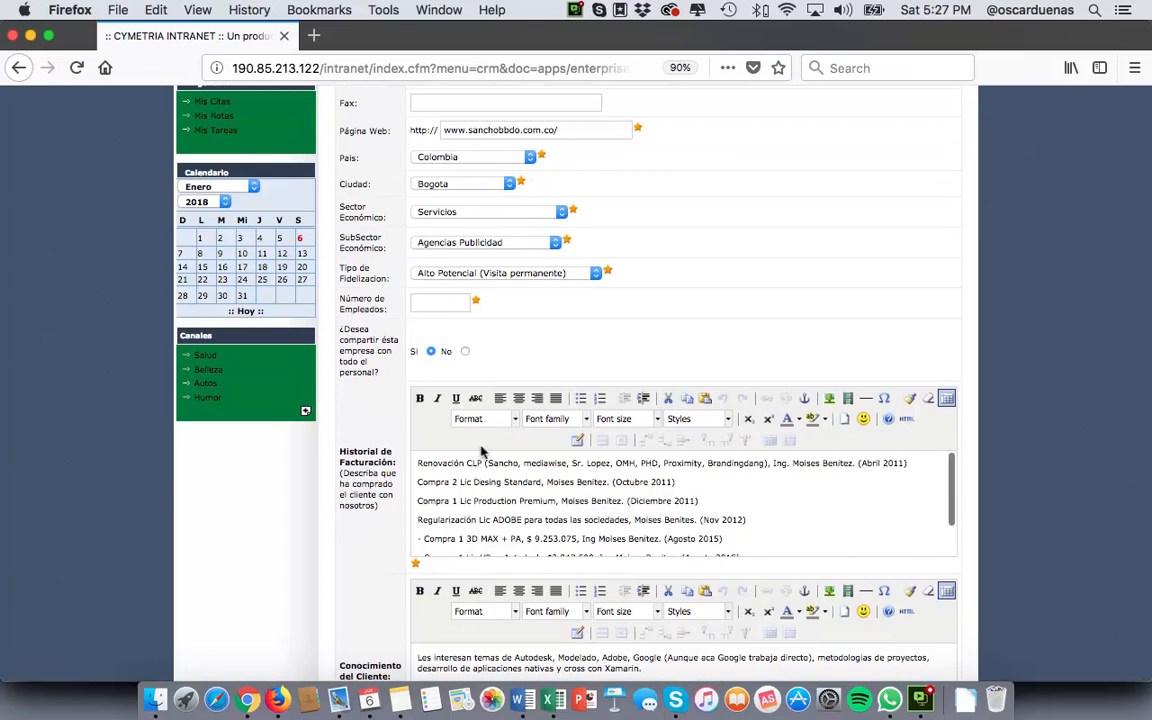
scroll(495, 400, up, 6)
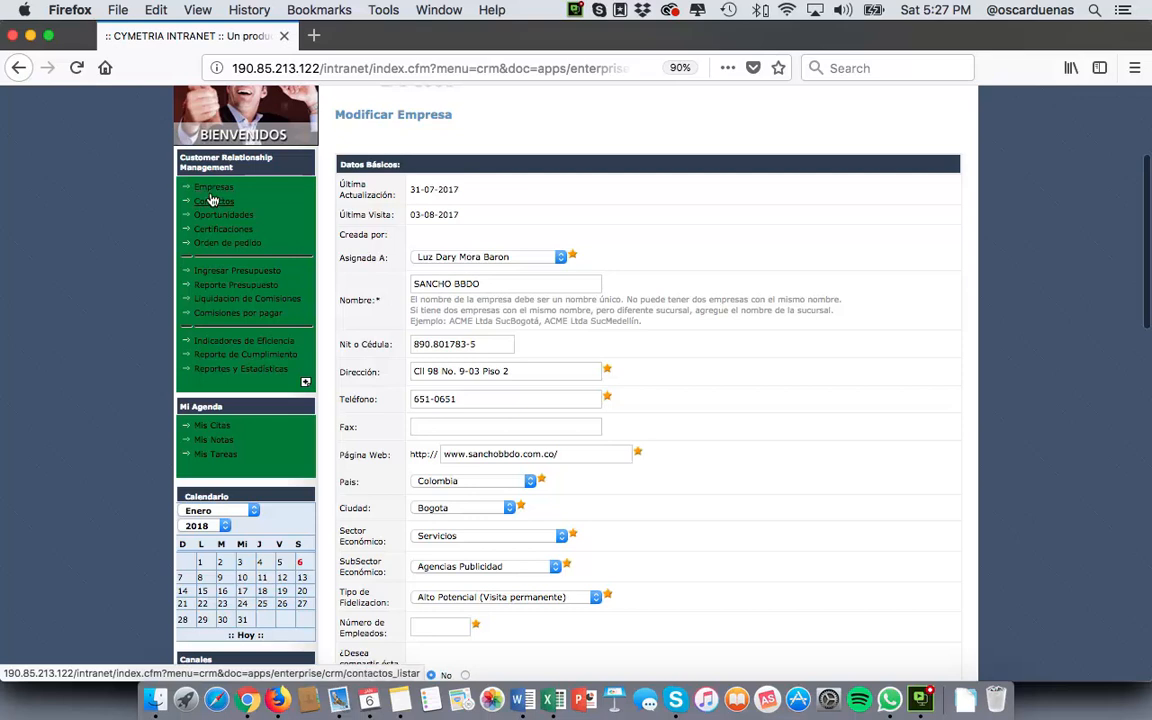
scroll(678, 254, up, 1)
scroll(678, 254, up, 1)
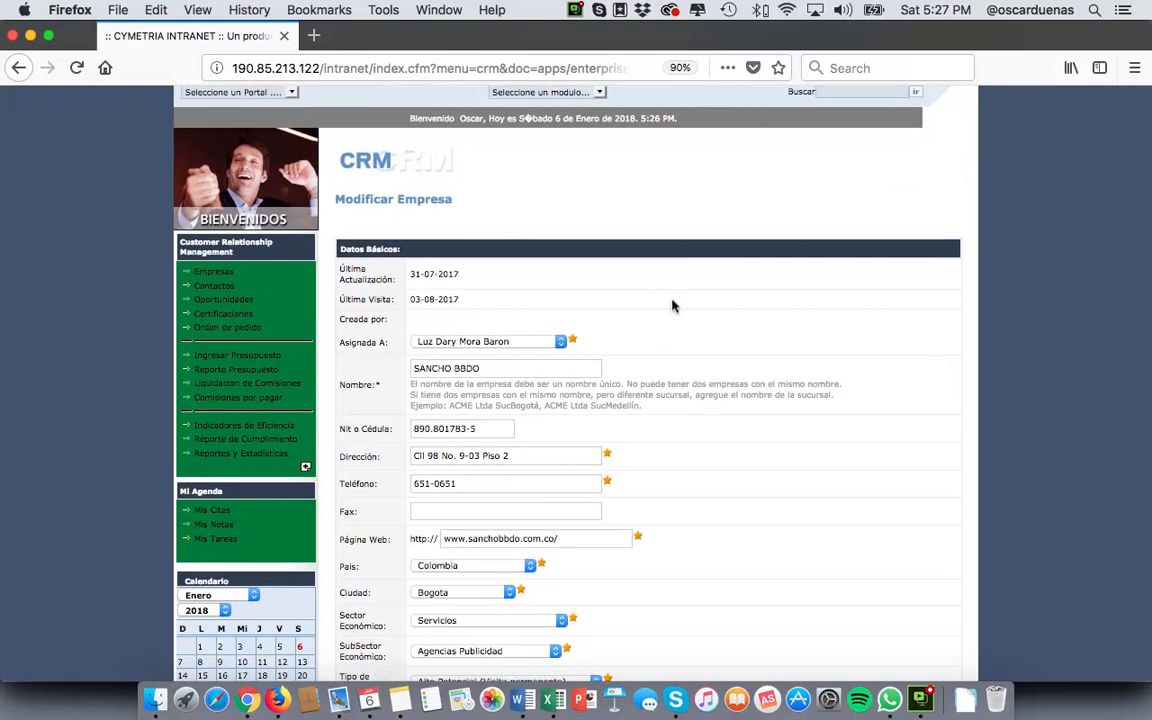